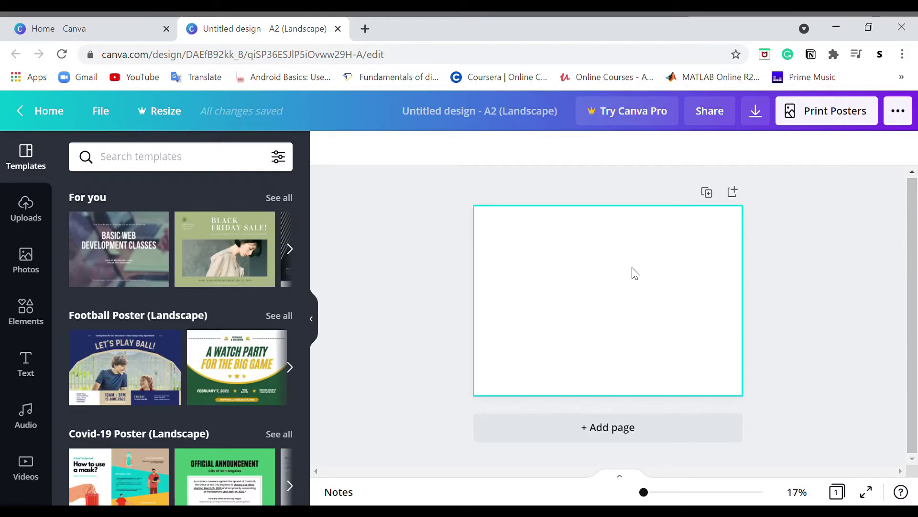
Step: Fill the blank page's background with a pale pink custom colour
{"action": "left_click", "coordinate": [328, 148]}
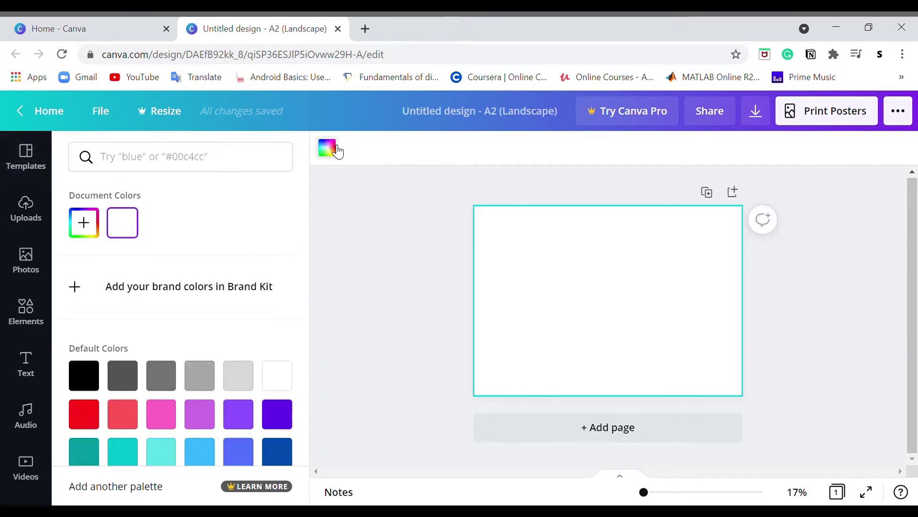
{"action": "scroll", "coordinate": [113, 313], "scroll_direction": "down", "scroll_amount": 2}
{"action": "left_click", "coordinate": [160, 345]}
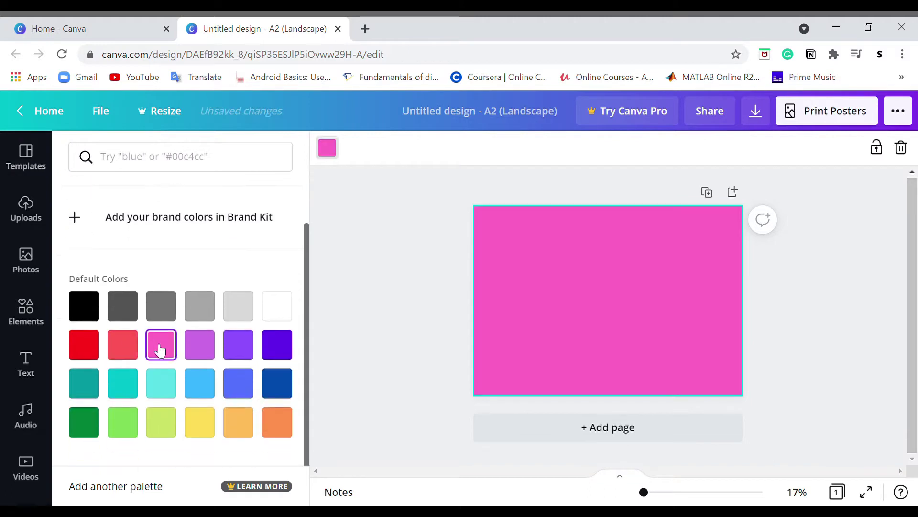
{"action": "scroll", "coordinate": [160, 344], "scroll_direction": "up", "scroll_amount": 2}
{"action": "left_click", "coordinate": [83, 223]}
{"action": "left_click_drag", "start_coordinate": [145, 268], "coordinate": [95, 260]}
{"action": "left_click", "coordinate": [340, 265]}
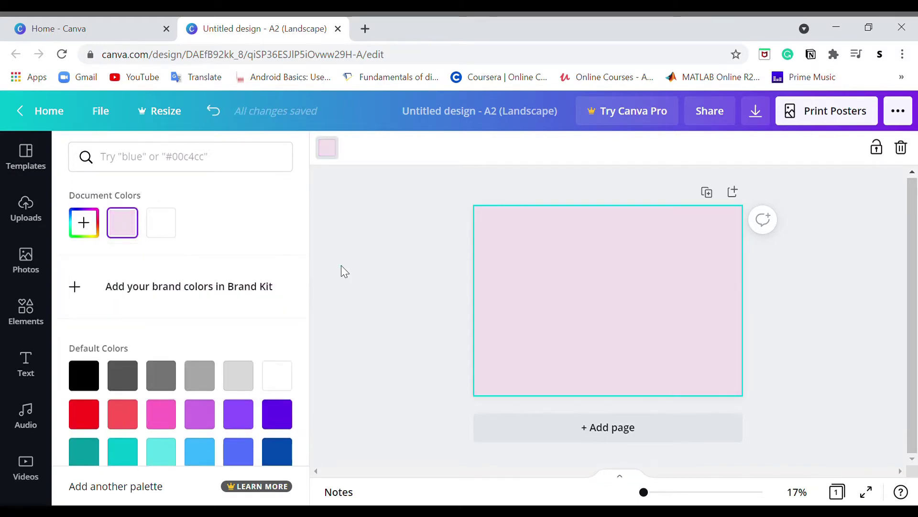
Step: Search the elements for "circle" and add a plain solid circle to the page
{"action": "left_click", "coordinate": [18, 324]}
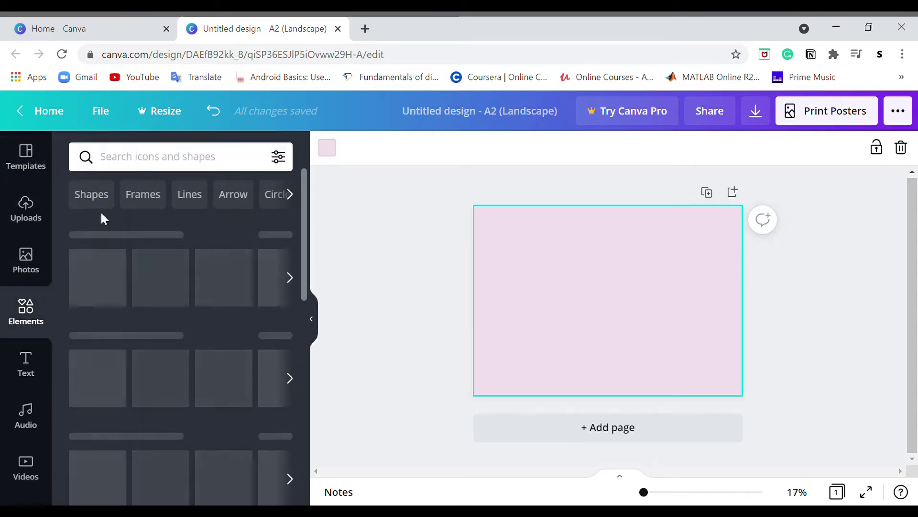
{"action": "left_click", "coordinate": [185, 163]}
{"action": "type", "text": "circle"}
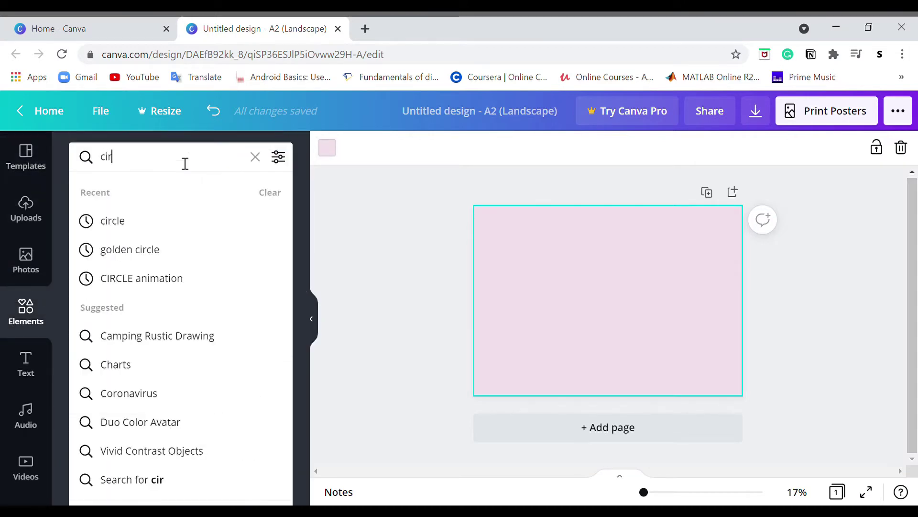
{"action": "key", "text": "Return"}
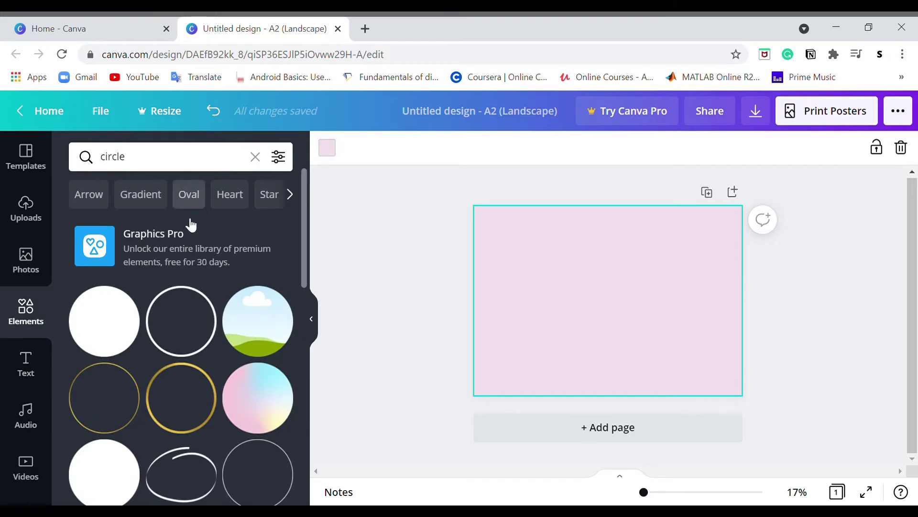
{"action": "scroll", "coordinate": [123, 319], "scroll_direction": "down", "scroll_amount": 2}
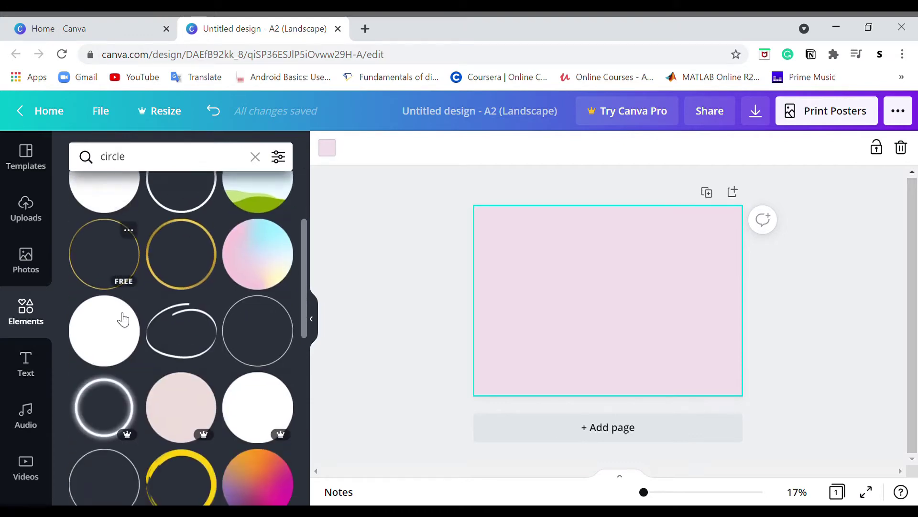
{"action": "left_click", "coordinate": [106, 193]}
Step: Add the free gold foil circle from the results and shrink it to about half its size
{"action": "scroll", "coordinate": [127, 261], "scroll_direction": "down", "scroll_amount": 5}
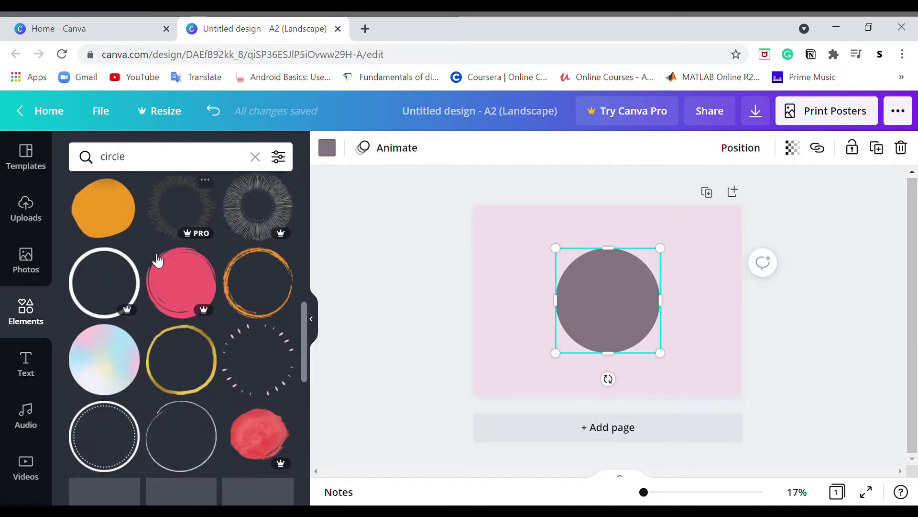
{"action": "scroll", "coordinate": [157, 260], "scroll_direction": "down", "scroll_amount": 5}
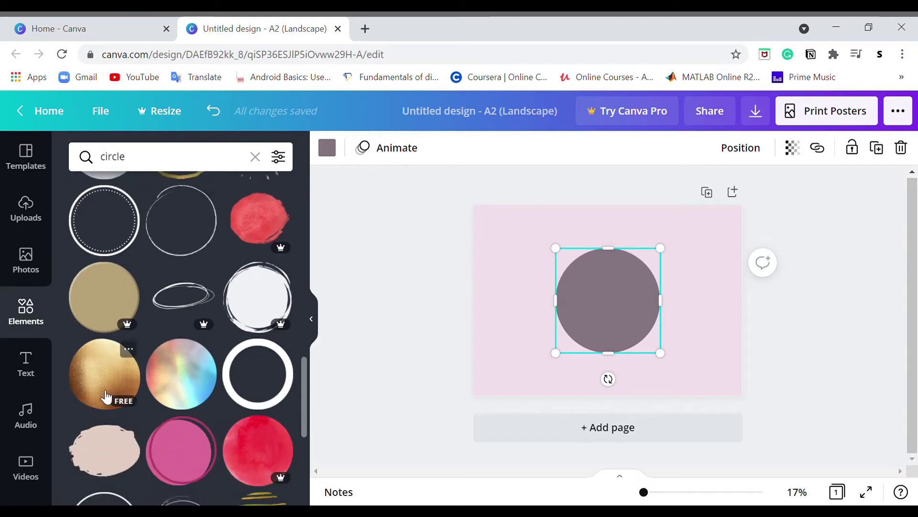
{"action": "left_click", "coordinate": [106, 396]}
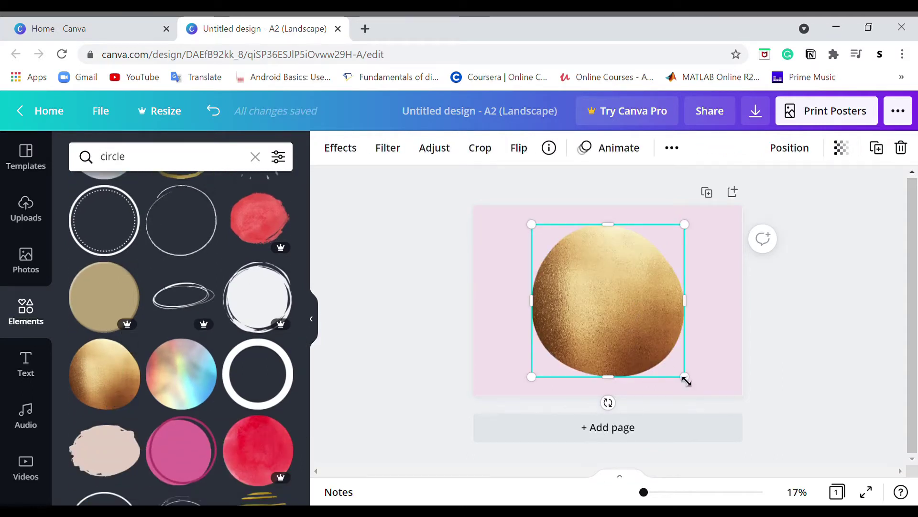
{"action": "left_click_drag", "start_coordinate": [691, 388], "coordinate": [606, 296]}
Step: Place dark mauve circles partly off the page at its lower-left and upper-right corners, leaving a quarter of each on the page
{"action": "left_click", "coordinate": [656, 324]}
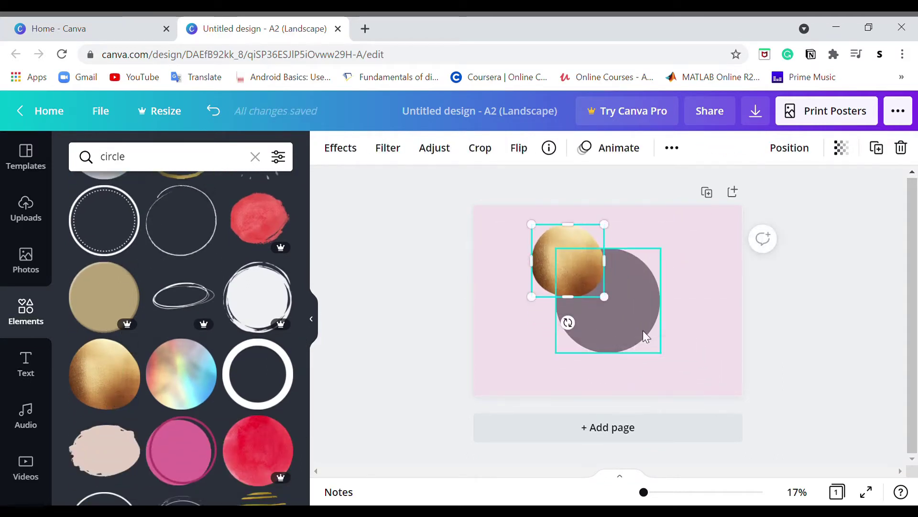
{"action": "left_click_drag", "start_coordinate": [657, 323], "coordinate": [718, 311]}
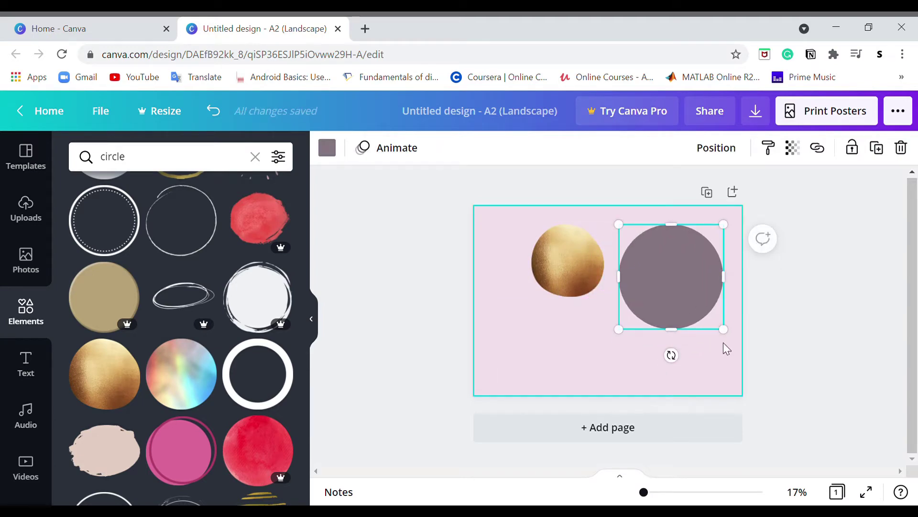
{"action": "left_click_drag", "start_coordinate": [685, 304], "coordinate": [488, 405]}
{"action": "left_click", "coordinate": [388, 239]}
{"action": "left_click", "coordinate": [482, 366]}
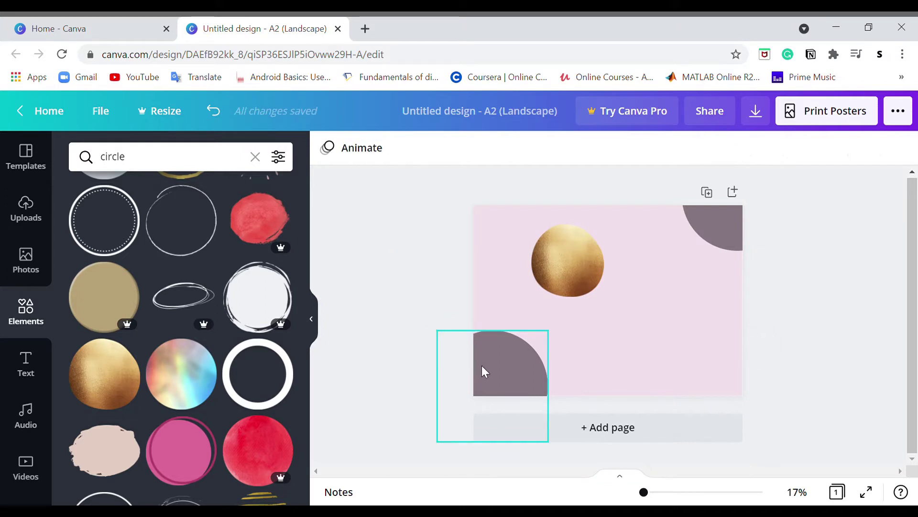
{"action": "left_click_drag", "start_coordinate": [481, 366], "coordinate": [465, 366]}
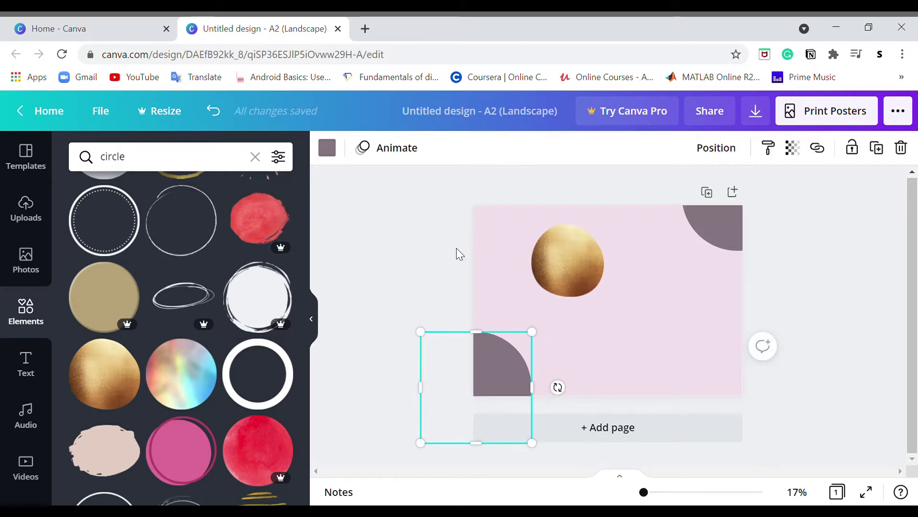
{"action": "left_click", "coordinate": [443, 243]}
{"action": "left_click_drag", "start_coordinate": [727, 236], "coordinate": [734, 229]}
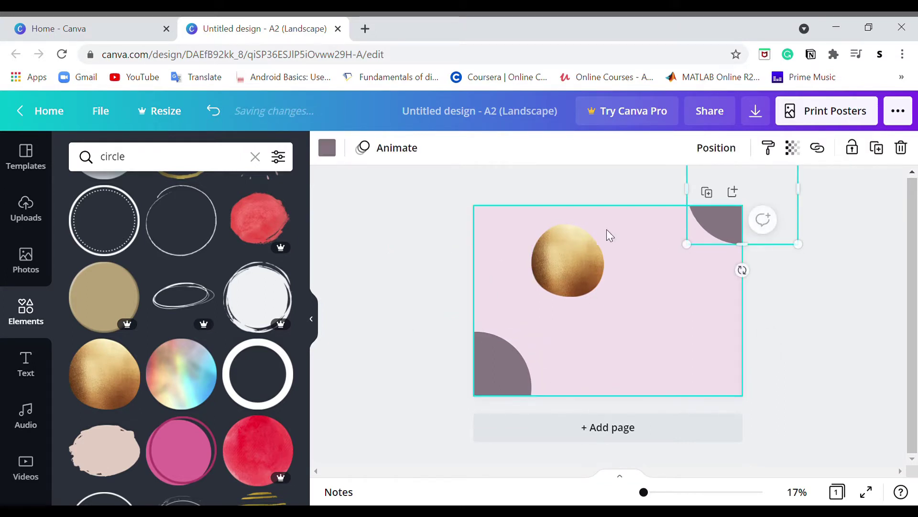
Step: Move the gold circle to the right half of the page, shrink it, and duplicate it into a group of four
{"action": "left_click", "coordinate": [581, 260]}
{"action": "left_click_drag", "start_coordinate": [580, 259], "coordinate": [687, 293]}
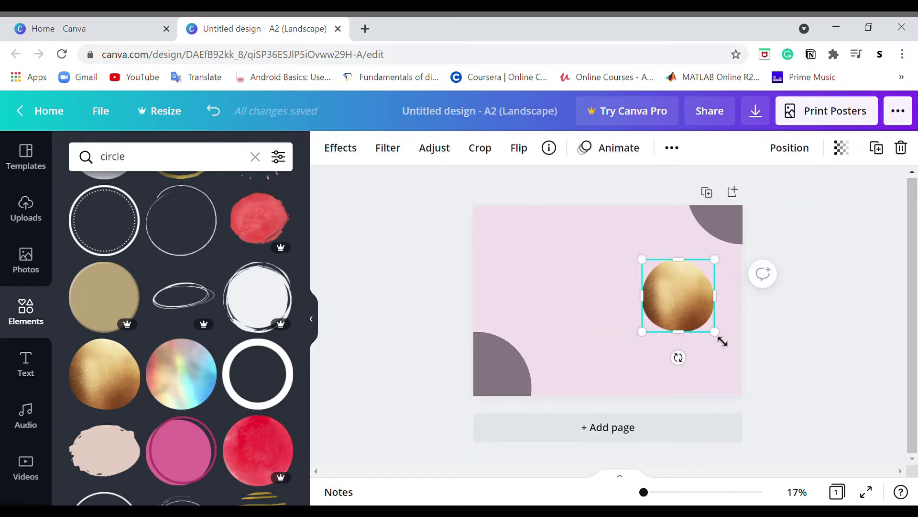
{"action": "left_click_drag", "start_coordinate": [722, 341], "coordinate": [724, 301]}
{"action": "key", "text": "ctrl+d"}
{"action": "left_click", "coordinate": [656, 295]}
{"action": "key", "text": "ctrl+d"}
{"action": "left_click_drag", "start_coordinate": [657, 294], "coordinate": [670, 331]}
{"action": "left_click", "coordinate": [641, 286]}
{"action": "key", "text": "ctrl+d"}
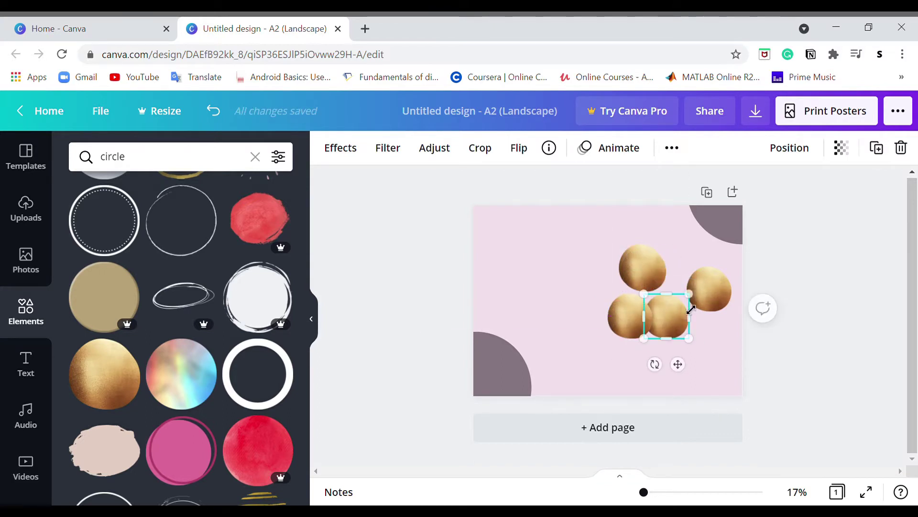
Step: Spread the two right-hand gold circles apart from the others and remove the extra duplicate
{"action": "left_click_drag", "start_coordinate": [721, 294], "coordinate": [708, 283]}
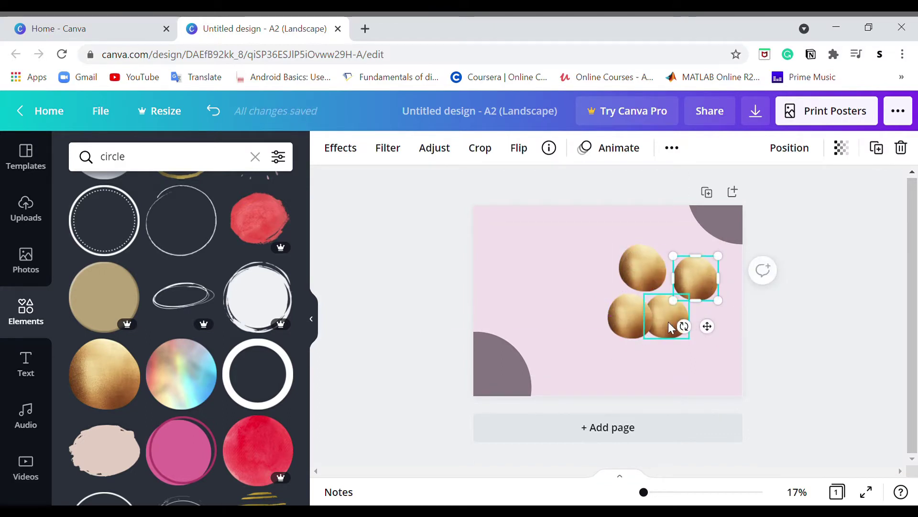
{"action": "mouse_move", "coordinate": [669, 327]}
{"action": "left_mouse_down"}
{"action": "mouse_move", "coordinate": [693, 332]}
{"action": "mouse_move", "coordinate": [676, 334]}
{"action": "left_mouse_up"}
{"action": "left_click", "coordinate": [691, 279]}
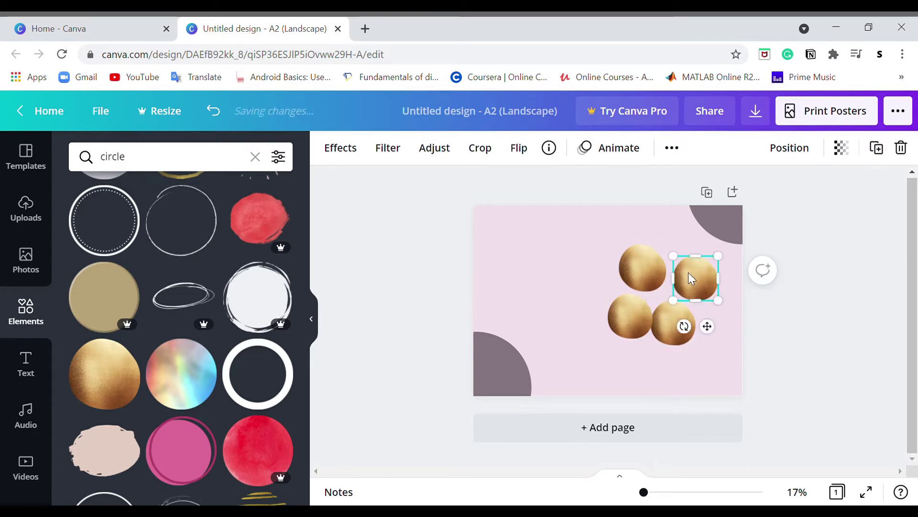
{"action": "left_click_drag", "start_coordinate": [690, 279], "coordinate": [711, 313]}
{"action": "key", "text": "ctrl+d"}
{"action": "key", "text": "Delete"}
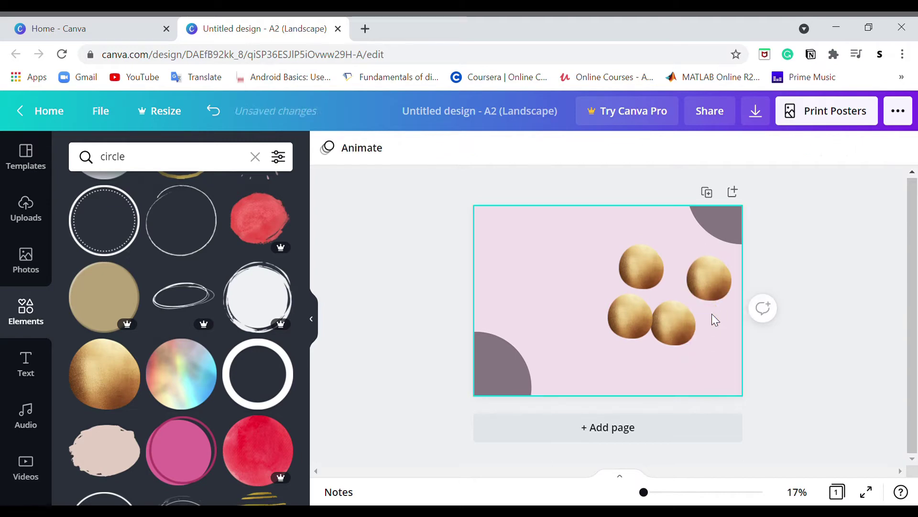
Step: Rearrange the gold circles into a rising diagonal of three, with the fourth below the uppermost one
{"action": "left_click", "coordinate": [645, 272]}
{"action": "left_click_drag", "start_coordinate": [645, 271], "coordinate": [670, 285]}
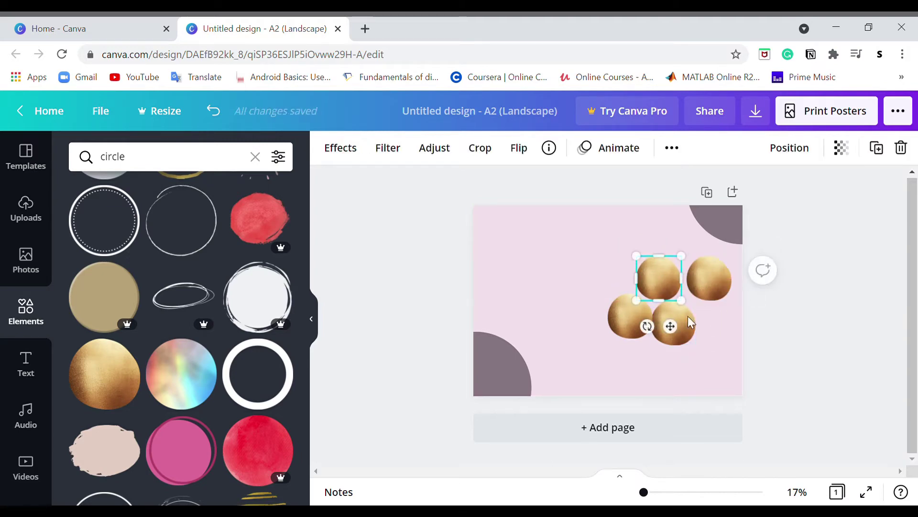
{"action": "left_click_drag", "start_coordinate": [674, 326], "coordinate": [652, 323]}
{"action": "left_click", "coordinate": [643, 321]}
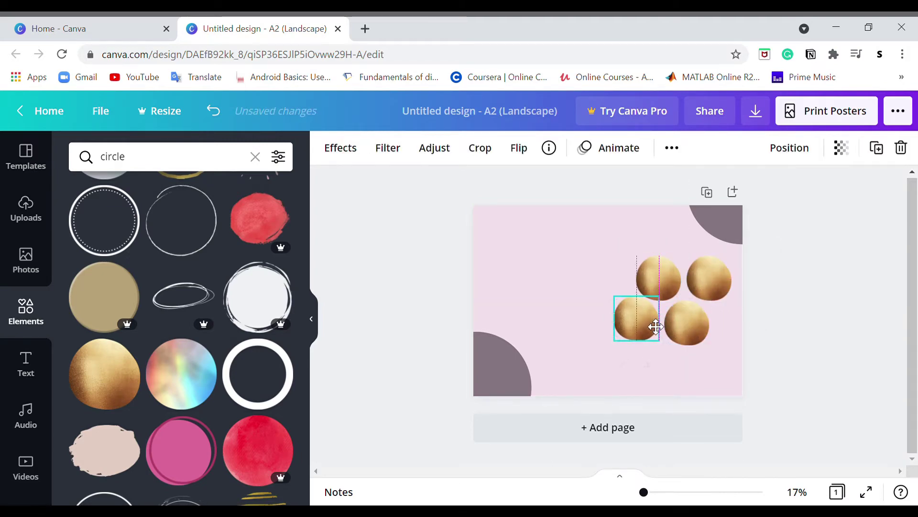
{"action": "left_click", "coordinate": [723, 277]}
{"action": "left_click_drag", "start_coordinate": [723, 277], "coordinate": [703, 277]}
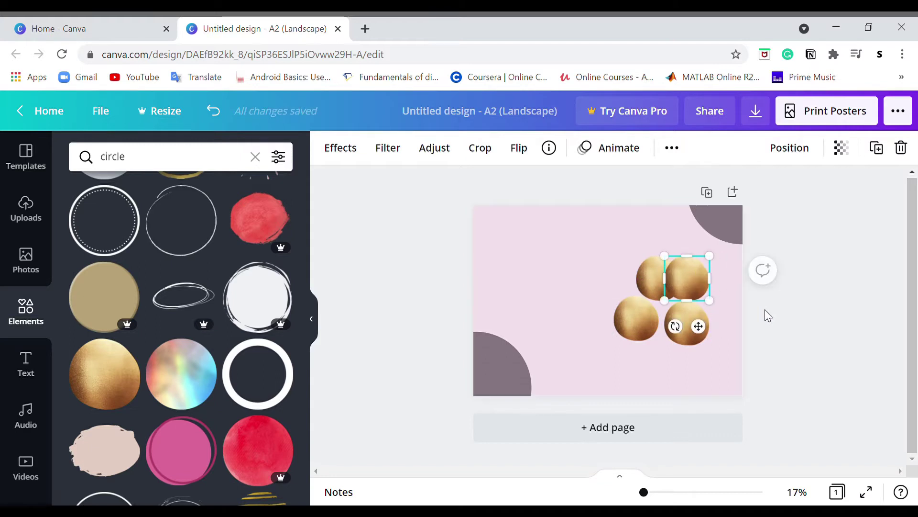
{"action": "left_click", "coordinate": [749, 330]}
{"action": "mouse_move", "coordinate": [635, 318]}
{"action": "left_mouse_down"}
{"action": "mouse_move", "coordinate": [647, 326]}
{"action": "mouse_move", "coordinate": [629, 309]}
{"action": "left_mouse_up"}
{"action": "left_click_drag", "start_coordinate": [700, 284], "coordinate": [706, 272]}
{"action": "left_click_drag", "start_coordinate": [701, 317], "coordinate": [706, 315]}
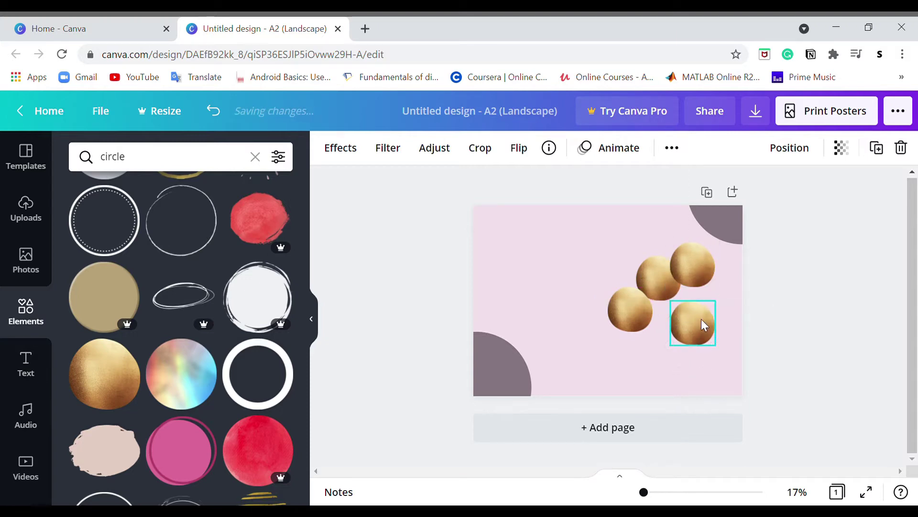
Step: Search the elements for "string" and add the free straight hand-drawn line to the page
{"action": "left_click", "coordinate": [256, 158]}
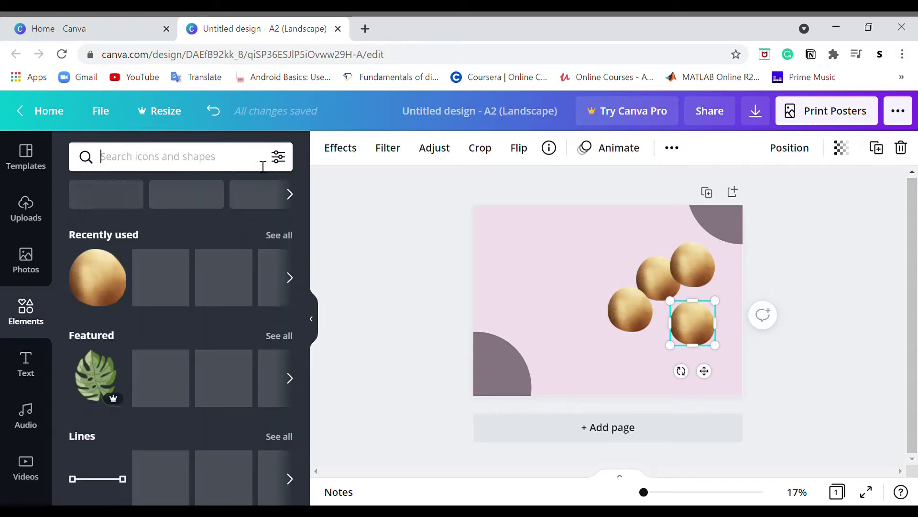
{"action": "type", "text": "string"}
{"action": "key", "text": "Return"}
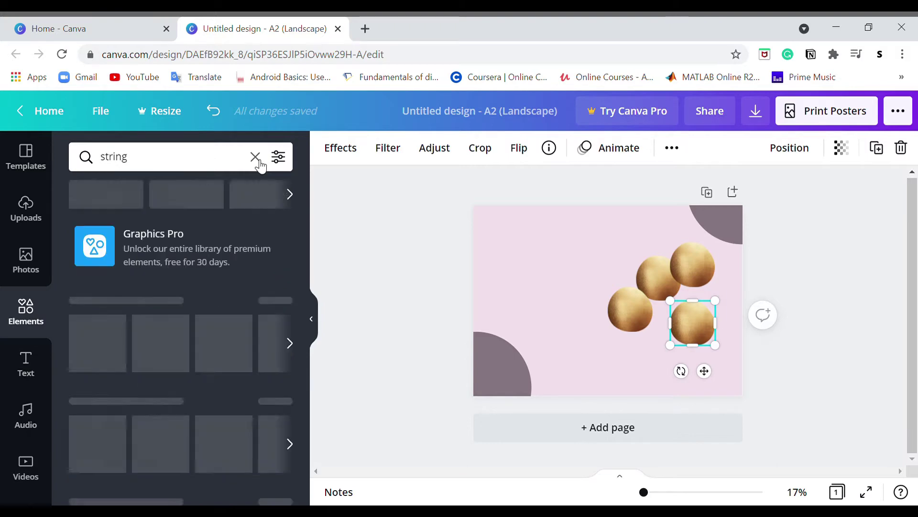
{"action": "scroll", "coordinate": [194, 293], "scroll_direction": "down", "scroll_amount": 5}
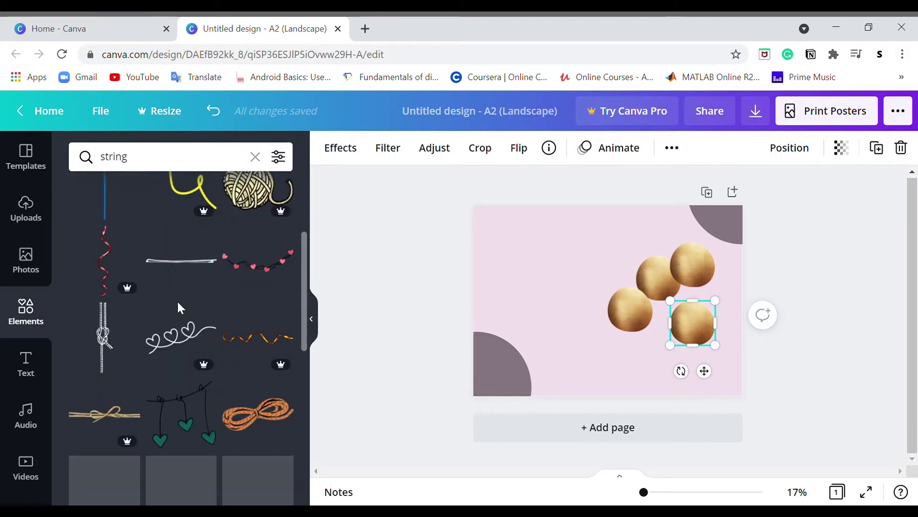
{"action": "left_click", "coordinate": [191, 270]}
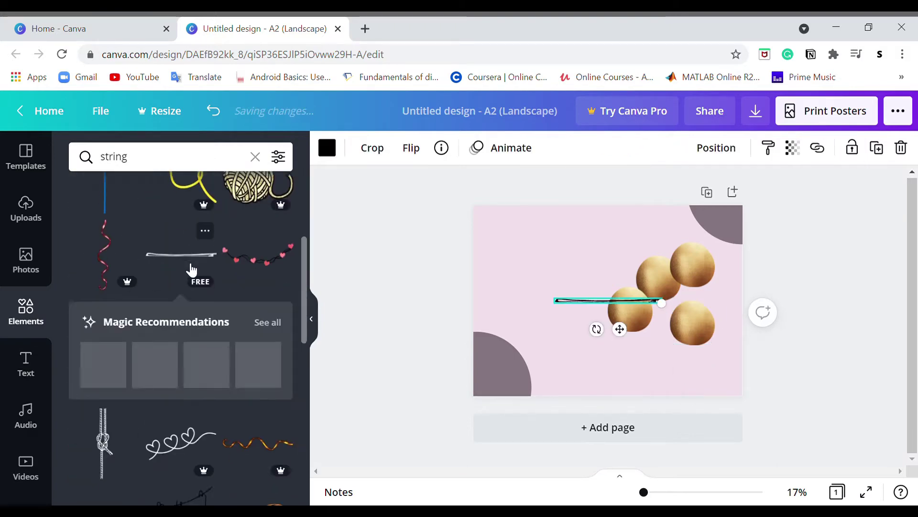
Step: Rotate the black string to vertical and hang it from the lowest gold circle
{"action": "scroll", "coordinate": [191, 270], "scroll_direction": "down", "scroll_amount": 5}
{"action": "scroll", "coordinate": [191, 271], "scroll_direction": "up", "scroll_amount": 5}
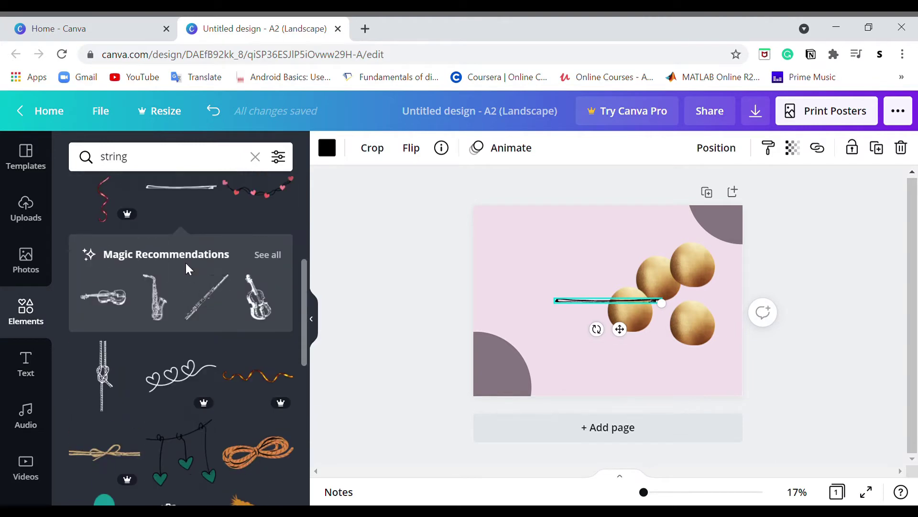
{"action": "scroll", "coordinate": [192, 271], "scroll_direction": "down", "scroll_amount": 5}
{"action": "scroll", "coordinate": [192, 270], "scroll_direction": "down", "scroll_amount": 5}
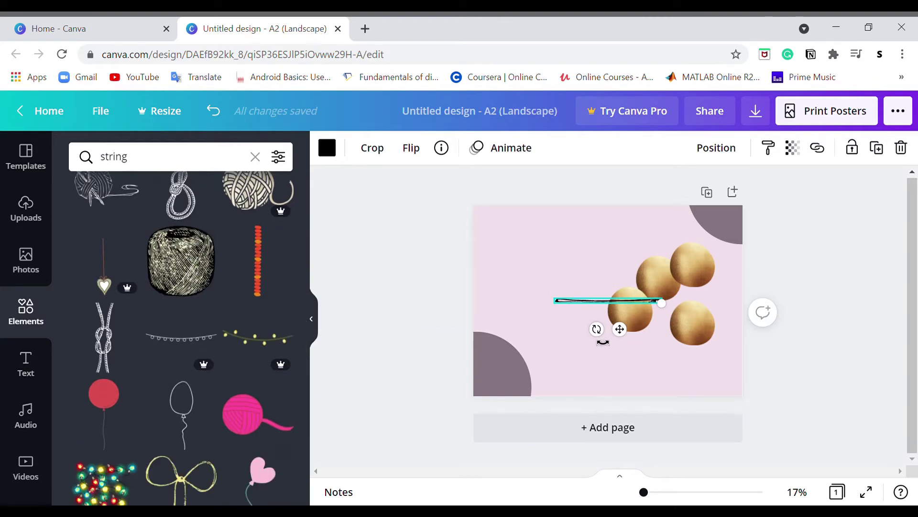
{"action": "left_click_drag", "start_coordinate": [597, 329], "coordinate": [734, 374]}
{"action": "left_click", "coordinate": [807, 290]}
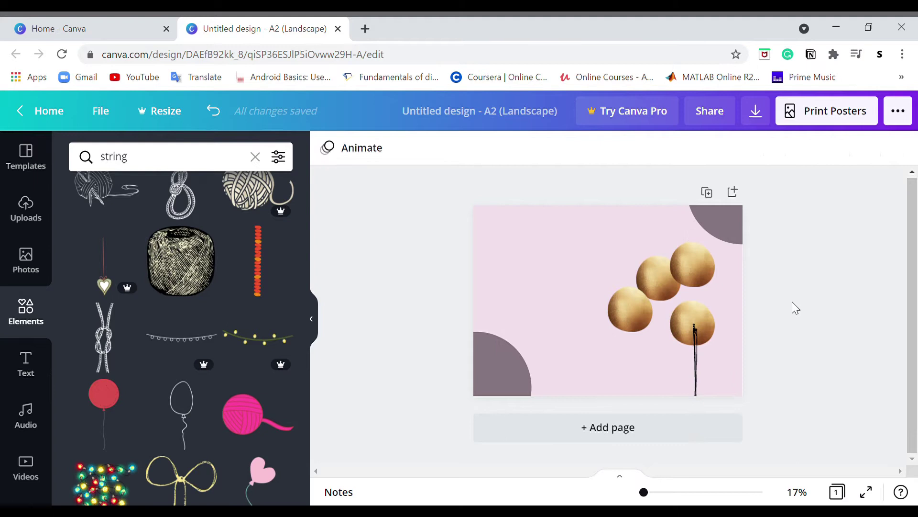
Step: Duplicate the vertical string and hang one copy from each of the other three gold circles
{"action": "left_click", "coordinate": [697, 366]}
{"action": "key", "text": "ctrl+d"}
{"action": "key", "text": "ctrl+d"}
{"action": "key", "text": "ctrl+d"}
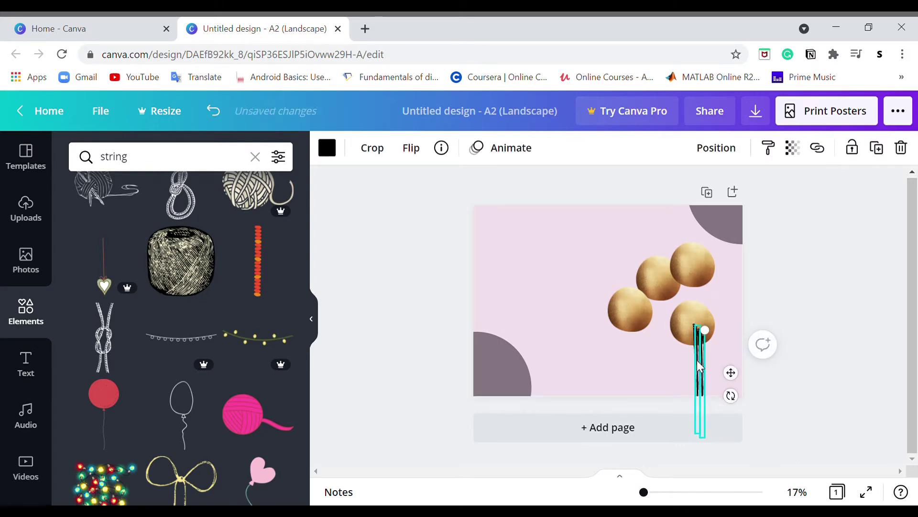
{"action": "left_click_drag", "start_coordinate": [731, 369], "coordinate": [662, 366]}
{"action": "left_click", "coordinate": [699, 369]}
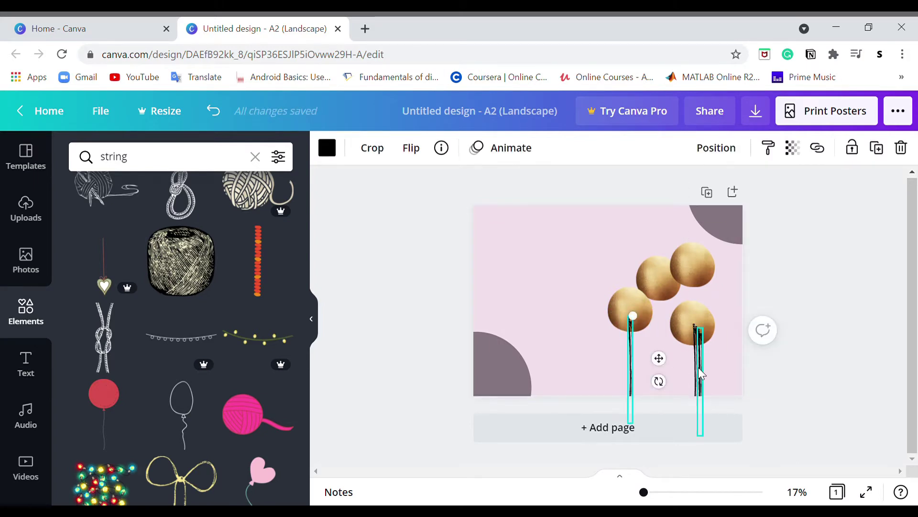
{"action": "left_click_drag", "start_coordinate": [728, 372], "coordinate": [691, 335]}
{"action": "left_click", "coordinate": [701, 362]}
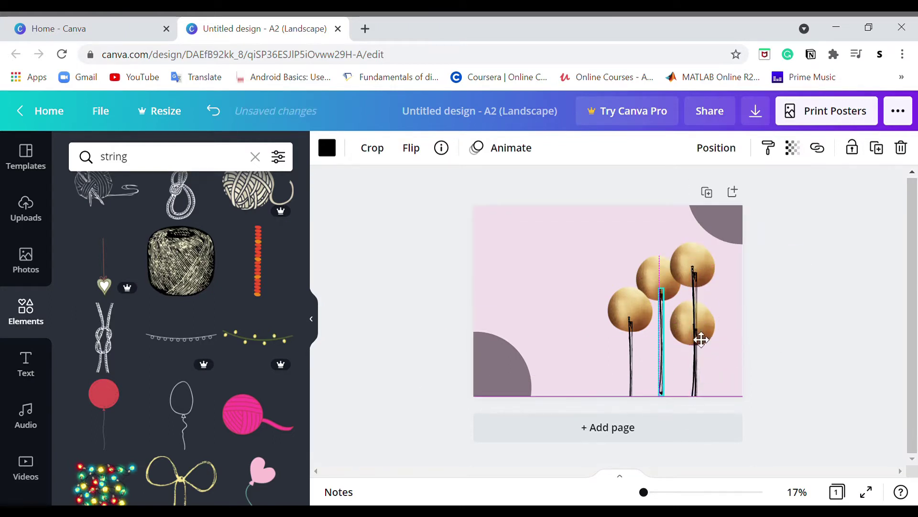
Step: Tilt the strings of the leftmost and uppermost balloons so their lower ends converge toward the middle string
{"action": "left_click", "coordinate": [633, 360]}
{"action": "left_click_drag", "start_coordinate": [666, 393], "coordinate": [719, 351]}
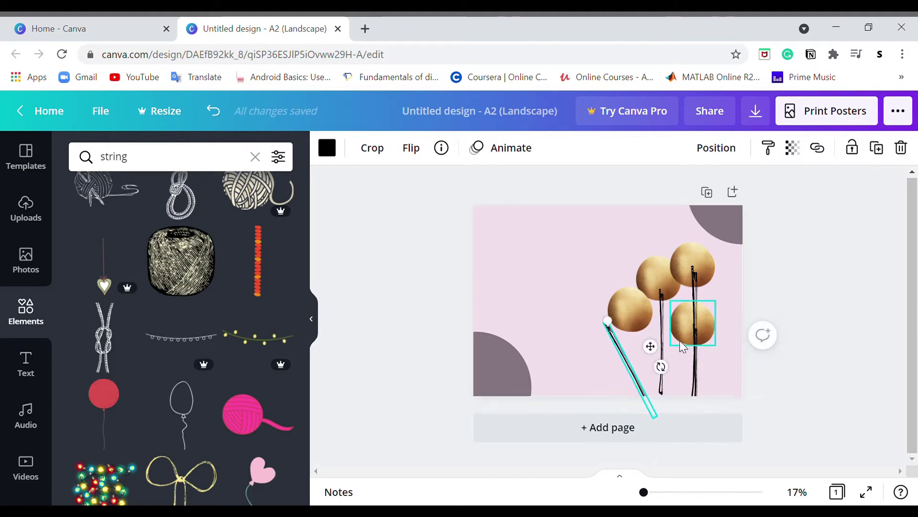
{"action": "left_click_drag", "start_coordinate": [660, 355], "coordinate": [685, 371]}
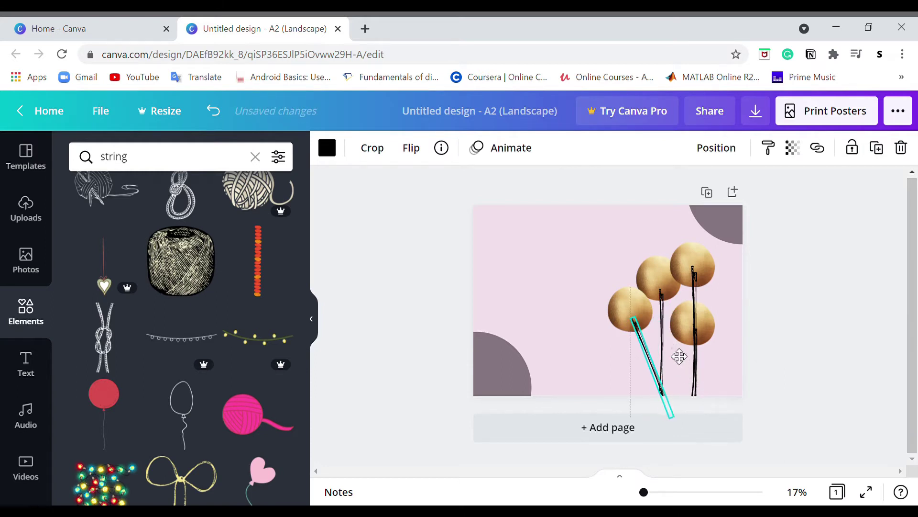
{"action": "left_click_drag", "start_coordinate": [697, 313], "coordinate": [691, 310]}
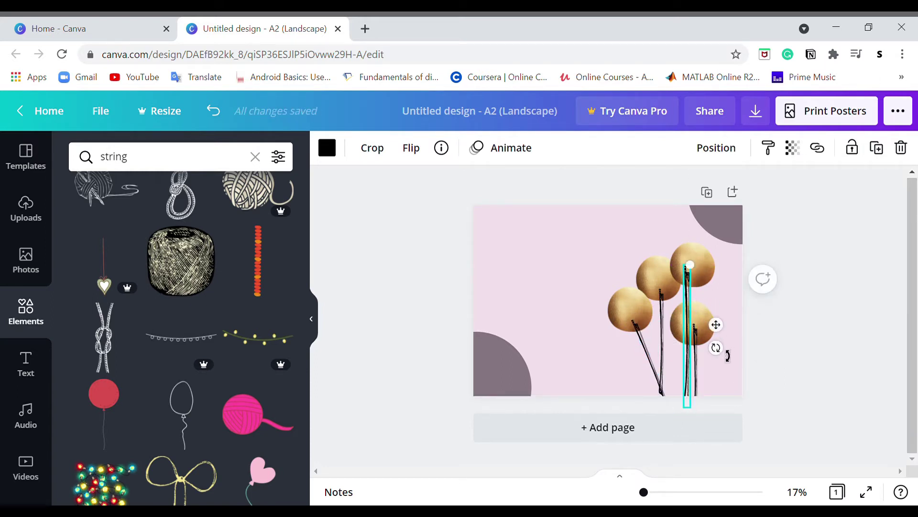
{"action": "left_click_drag", "start_coordinate": [728, 355], "coordinate": [718, 332]}
{"action": "left_click", "coordinate": [774, 346]}
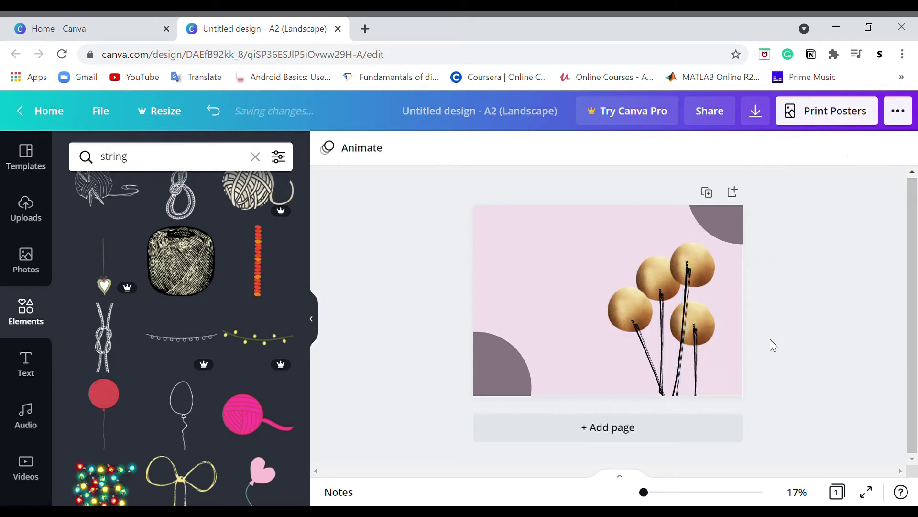
Step: Send all the balloon strings to the back so their upper ends sit behind the gold circles
{"action": "left_click", "coordinate": [702, 344]}
{"action": "left_click", "coordinate": [674, 341], "text": "shift"}
{"action": "right_click", "coordinate": [646, 351]}
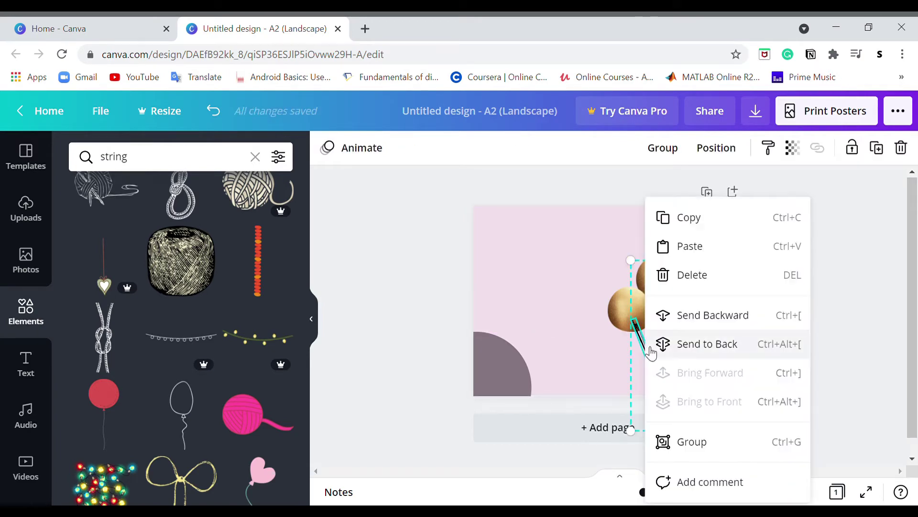
{"action": "left_click", "coordinate": [651, 343]}
{"action": "left_click", "coordinate": [791, 287]}
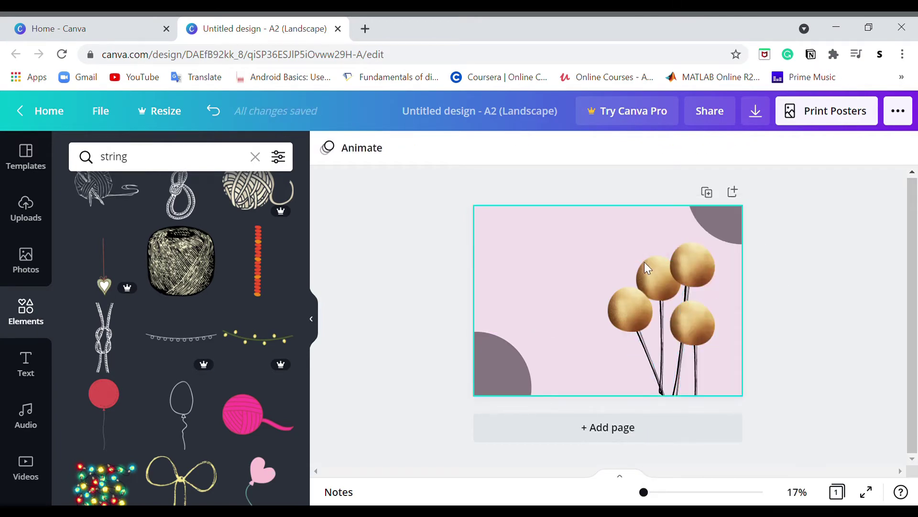
Step: Add the heading "HAPPY BIRTHDAY" on two lines and enlarge it to font size 108 beside the balloons
{"action": "left_click", "coordinate": [11, 357]}
{"action": "left_click", "coordinate": [146, 236]}
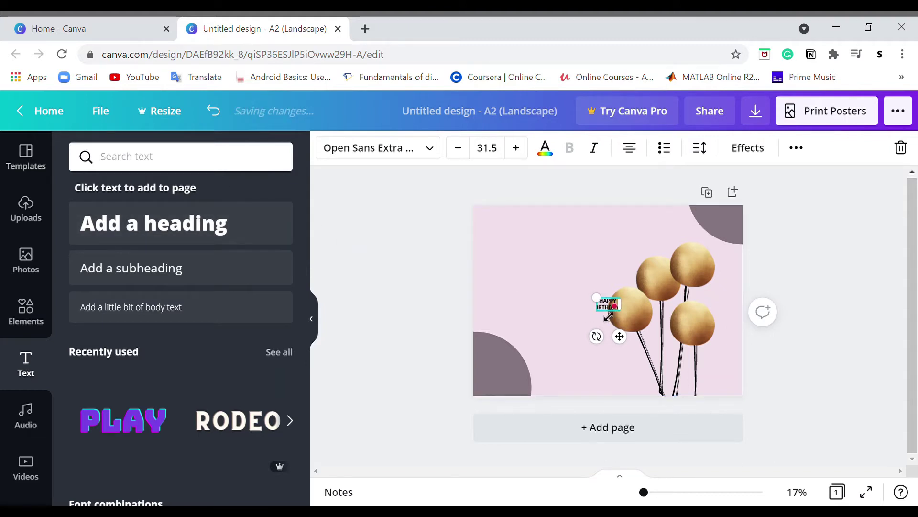
{"action": "left_click_drag", "start_coordinate": [603, 305], "coordinate": [532, 266]}
Step: Find the Playlist Script font and apply it to both lines of the HAPPY BIRTHDAY heading
{"action": "left_click", "coordinate": [421, 148]}
{"action": "left_click", "coordinate": [233, 165]}
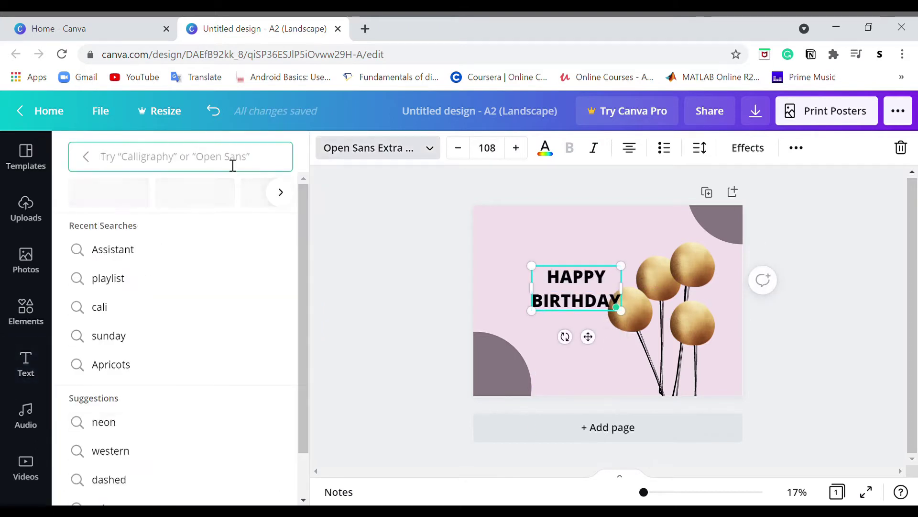
{"action": "type", "text": "playlist"}
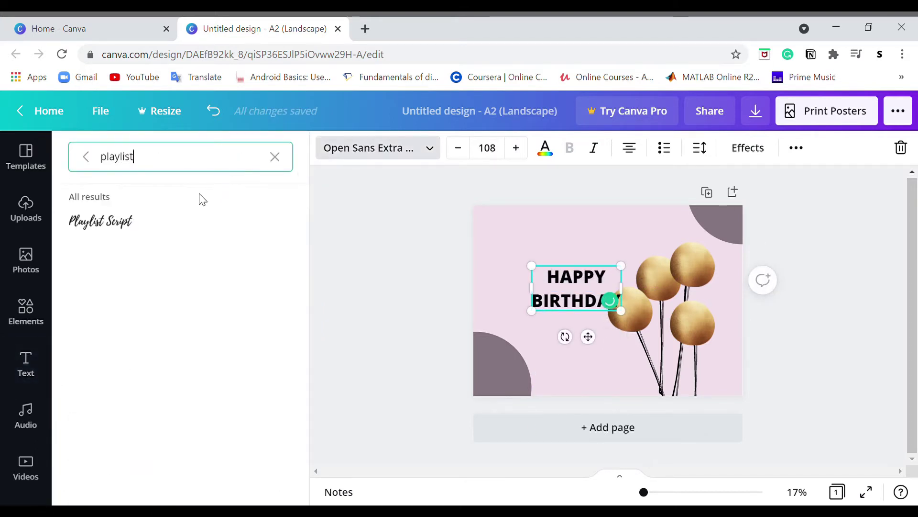
{"action": "left_click", "coordinate": [182, 222]}
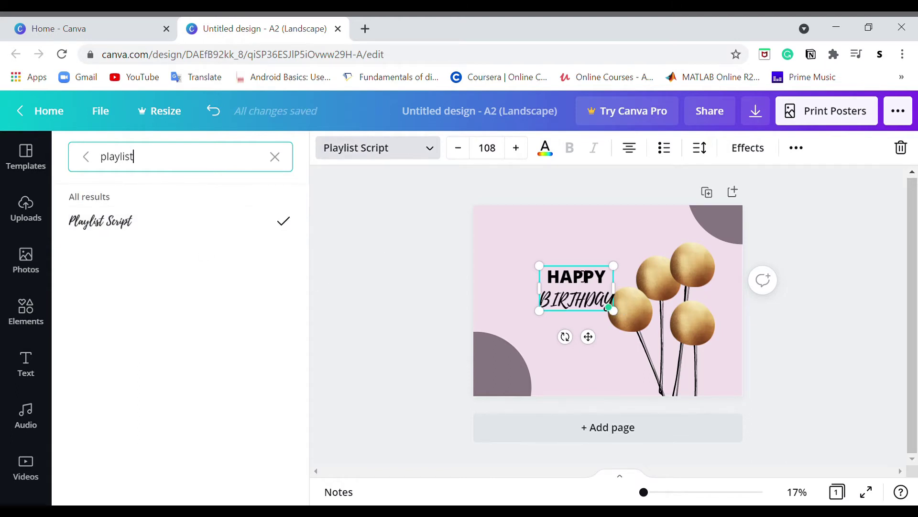
{"action": "key", "text": "ctrl+a"}
{"action": "left_click", "coordinate": [112, 226]}
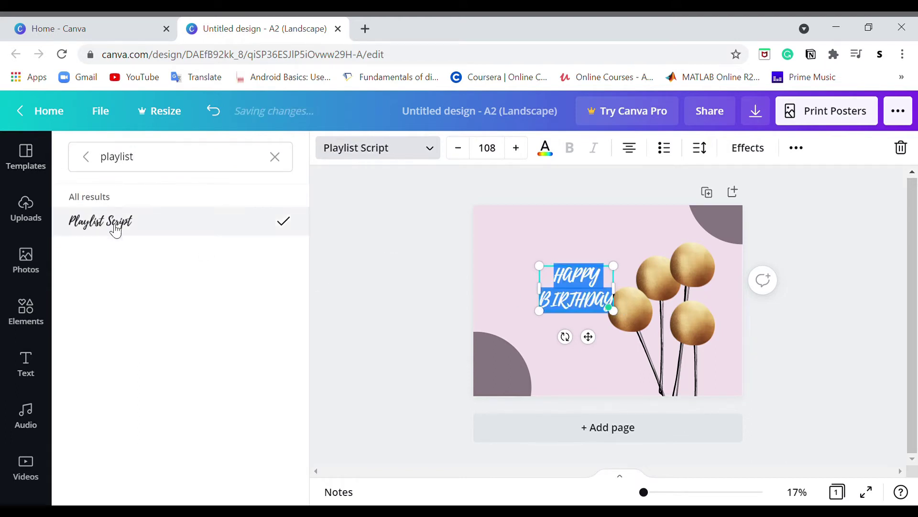
Step: Move the heading to the empty area beside the balloons and enlarge it to about font size 172
{"action": "left_click", "coordinate": [429, 275]}
{"action": "left_click_drag", "start_coordinate": [596, 303], "coordinate": [565, 327]}
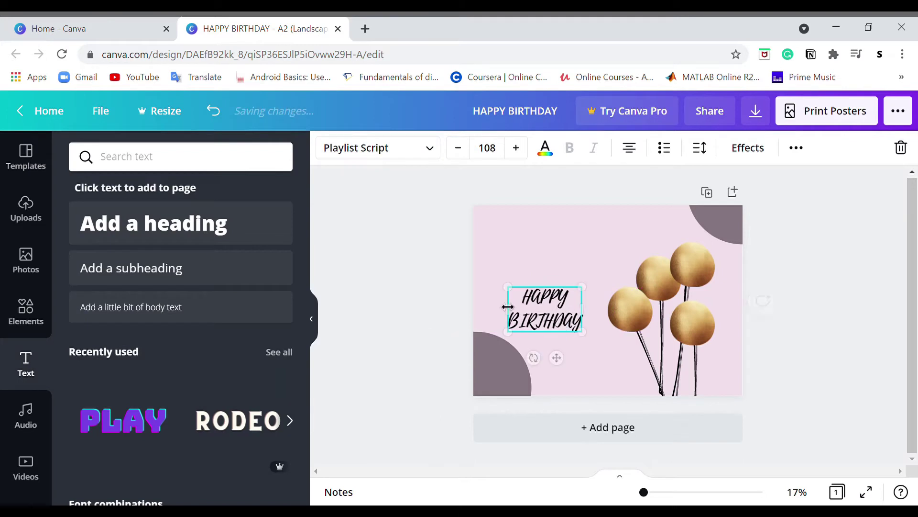
{"action": "left_click_drag", "start_coordinate": [508, 288], "coordinate": [482, 267]}
{"action": "left_click_drag", "start_coordinate": [536, 306], "coordinate": [548, 310]}
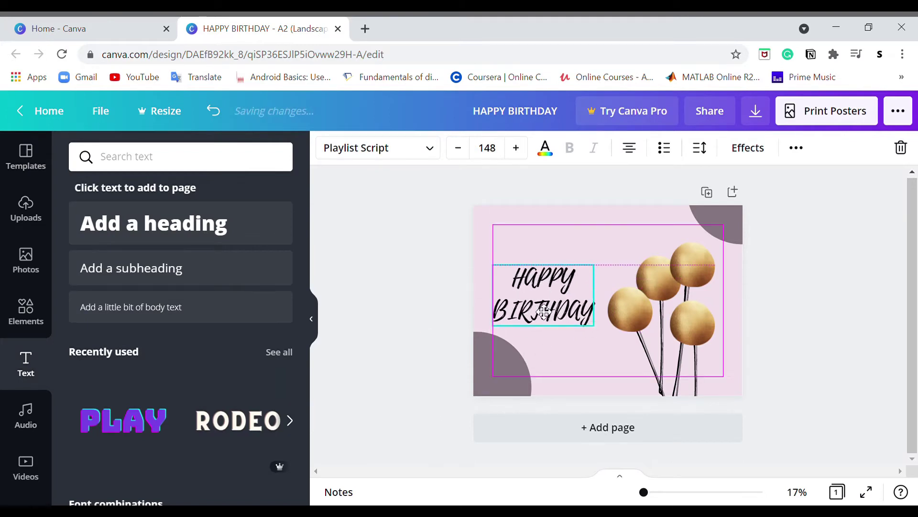
{"action": "left_click_drag", "start_coordinate": [593, 330], "coordinate": [609, 344]}
{"action": "left_click", "coordinate": [418, 297]}
{"action": "left_click", "coordinate": [593, 330]}
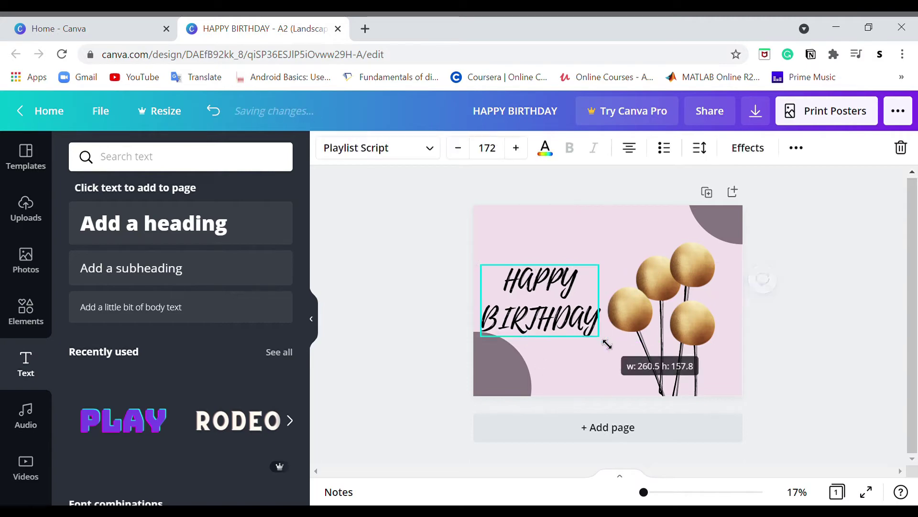
{"action": "left_click_drag", "start_coordinate": [540, 311], "coordinate": [544, 311]}
{"action": "left_click", "coordinate": [419, 291]}
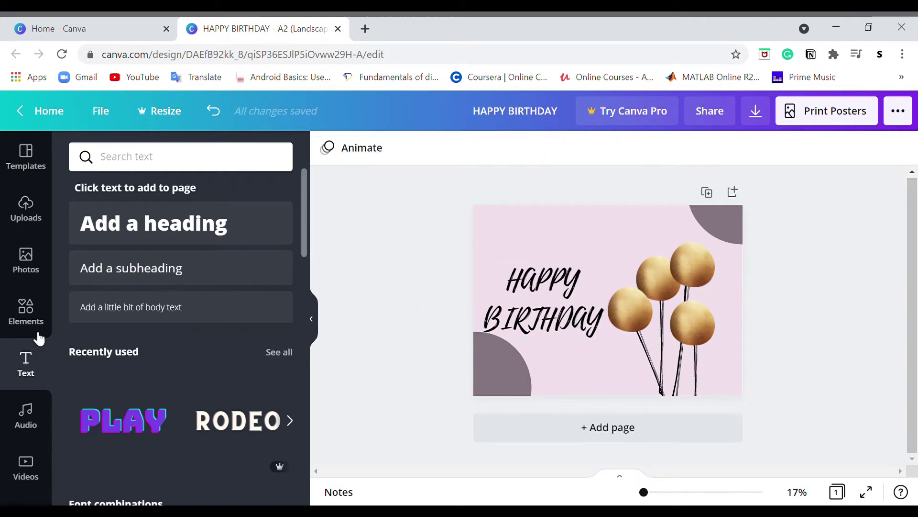
Step: Search the elements for "bubbles" and add the blue outlined bubbles graphic to the page
{"action": "left_click", "coordinate": [26, 312]}
{"action": "left_click", "coordinate": [255, 157]}
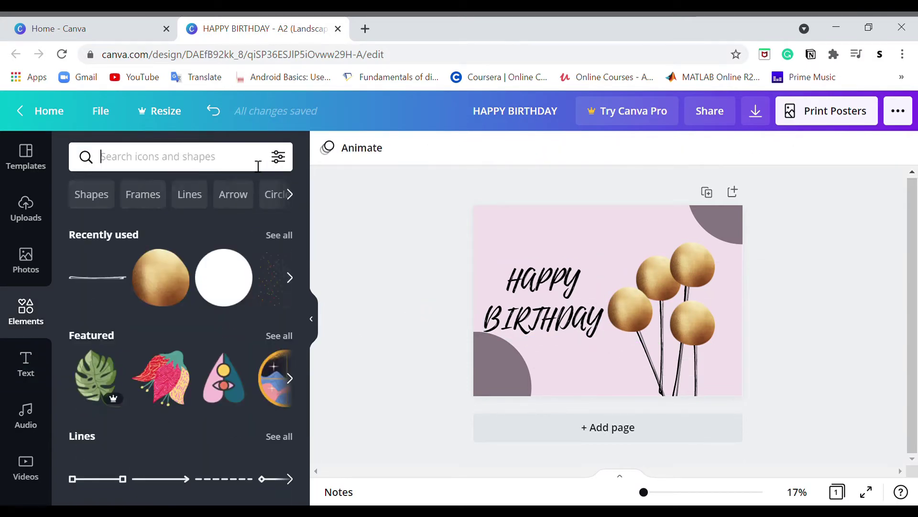
{"action": "type", "text": "bubbl"}
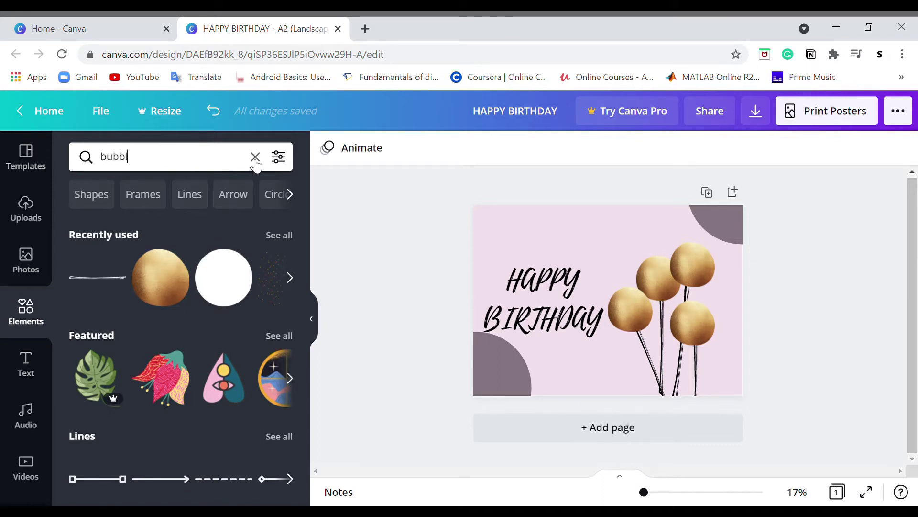
{"action": "type", "text": "es"}
{"action": "key", "text": "Return"}
{"action": "left_click", "coordinate": [100, 321]}
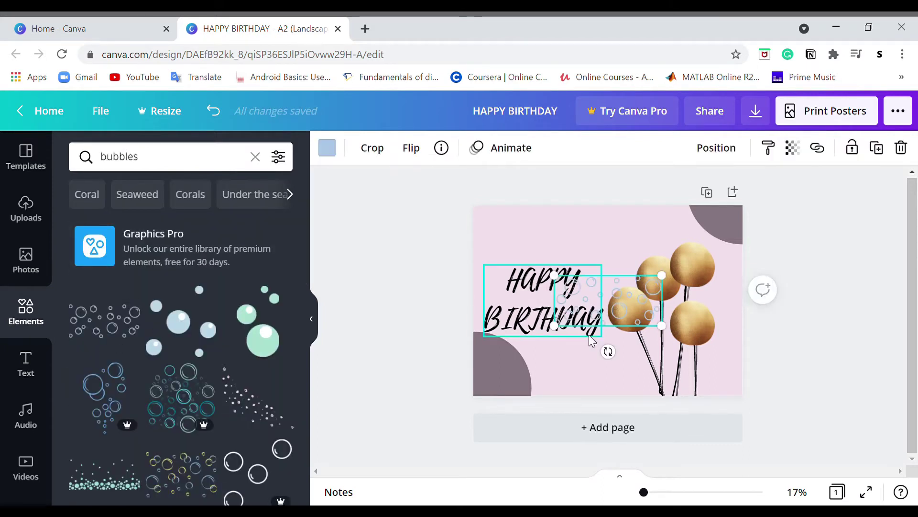
Step: Place the bubbles over the lower-left dark circle and a duplicate over the upper-right dark circle
{"action": "left_click_drag", "start_coordinate": [621, 302], "coordinate": [469, 372]}
{"action": "left_click", "coordinate": [412, 262]}
{"action": "left_click", "coordinate": [487, 376]}
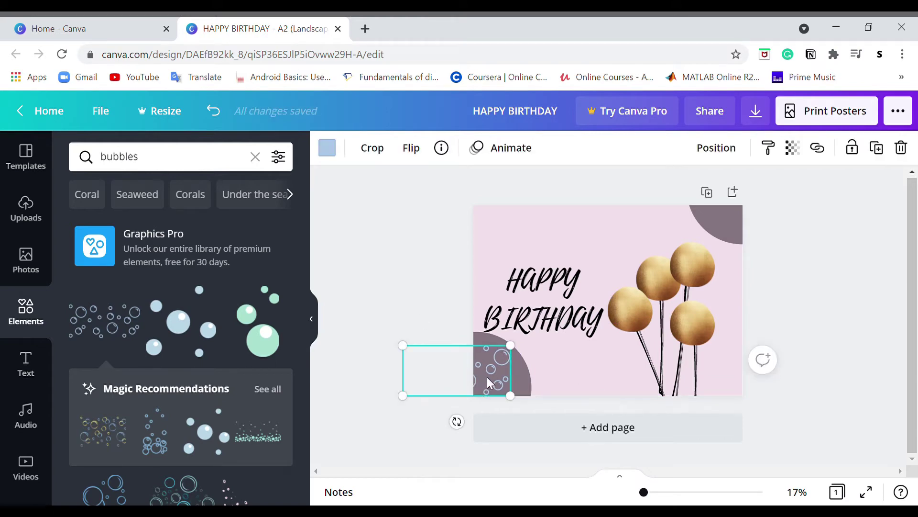
{"action": "key", "text": "ctrl+d"}
{"action": "left_click_drag", "start_coordinate": [487, 377], "coordinate": [802, 216]}
{"action": "left_click", "coordinate": [635, 353]}
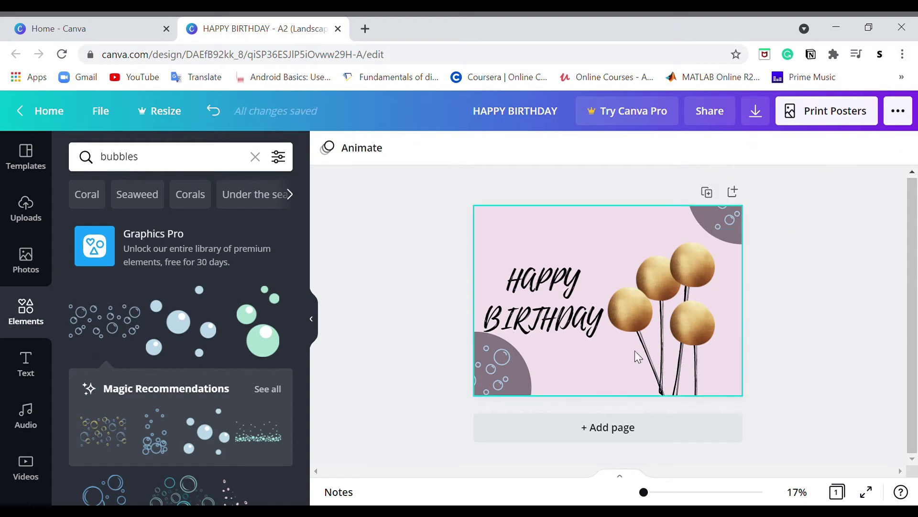
Step: Send both dark corner circles together with their bubbles to the back of the design
{"action": "left_click", "coordinate": [508, 363]}
{"action": "right_click", "coordinate": [524, 374]}
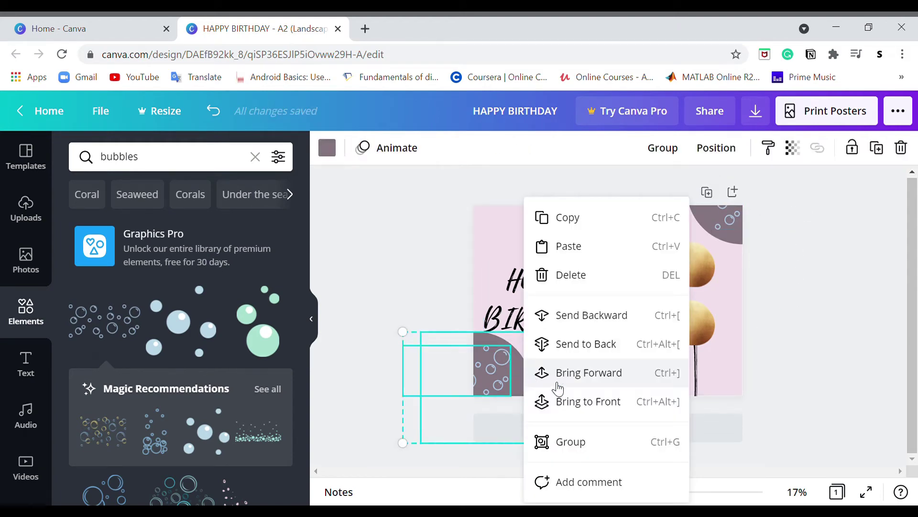
{"action": "left_click", "coordinate": [580, 343]}
{"action": "left_click", "coordinate": [738, 254]}
{"action": "left_click", "coordinate": [762, 215]}
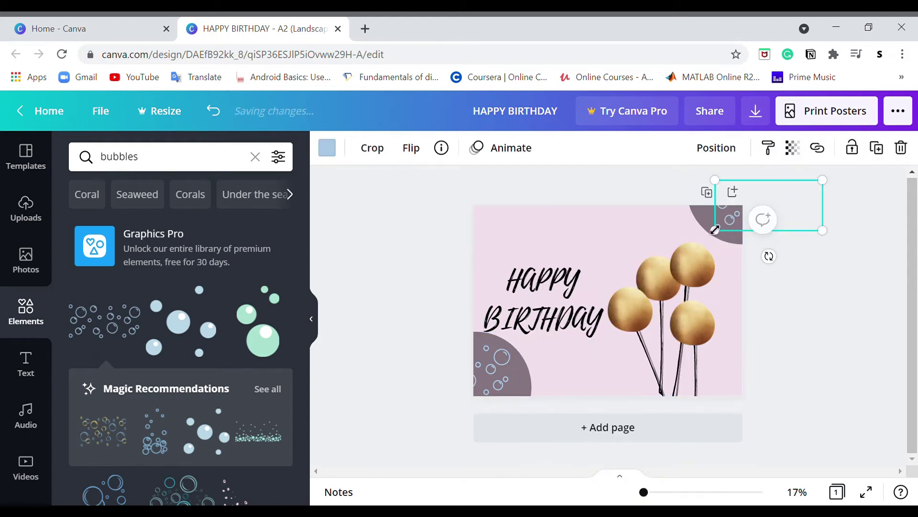
{"action": "left_click", "coordinate": [696, 220], "text": "shift"}
{"action": "right_click", "coordinate": [696, 220]}
{"action": "left_click", "coordinate": [746, 330]}
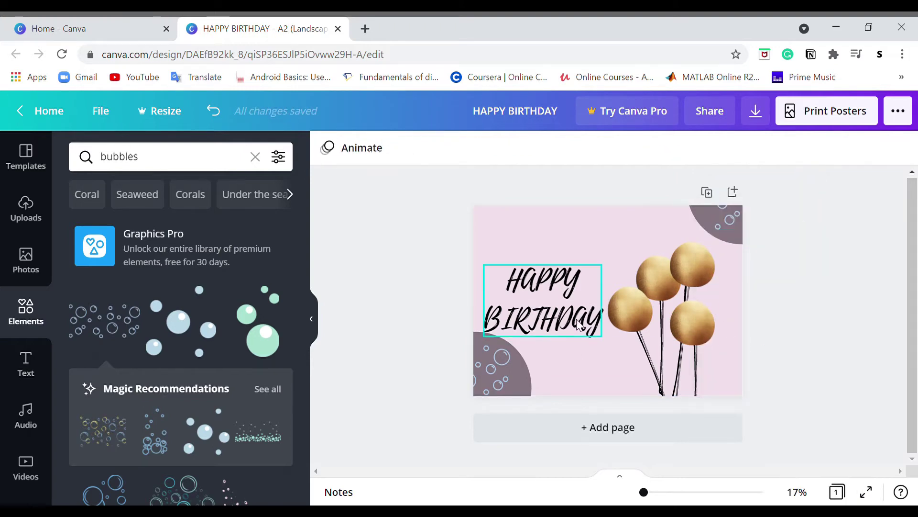
Step: Enlarge the HAPPY BIRTHDAY heading to font size 187 and center it vertically in the poster's left half
{"action": "left_click", "coordinate": [540, 306]}
{"action": "left_click_drag", "start_coordinate": [482, 263], "coordinate": [484, 261]}
{"action": "left_click_drag", "start_coordinate": [529, 308], "coordinate": [537, 310]}
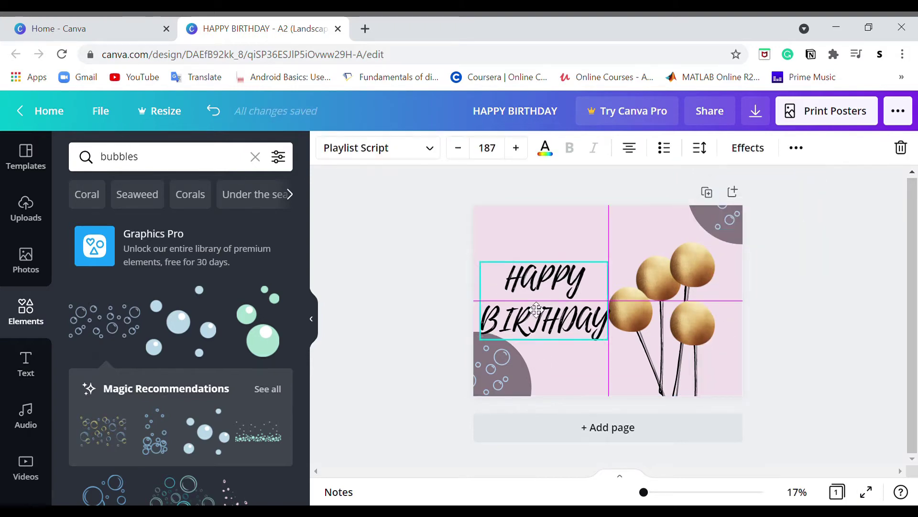
{"action": "left_click", "coordinate": [785, 341]}
Step: Shift all the balloons with their strings slightly right and down, and nudge the heading slightly right and up
{"action": "left_click", "coordinate": [657, 283]}
{"action": "left_click", "coordinate": [623, 311], "text": "shift"}
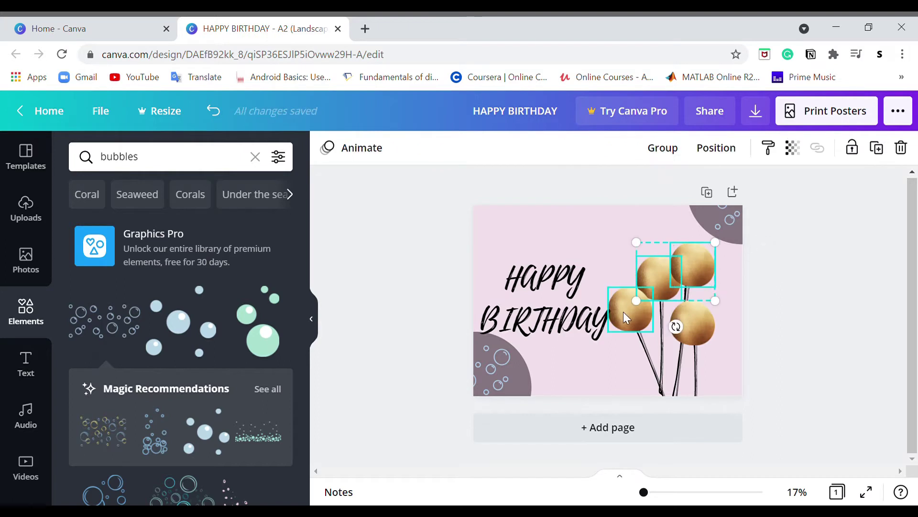
{"action": "left_click", "coordinate": [696, 268], "text": "shift"}
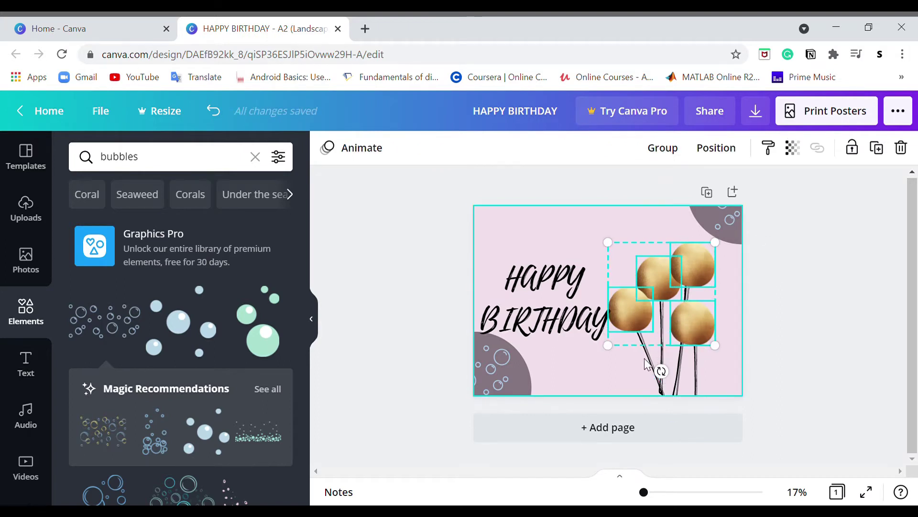
{"action": "left_click", "coordinate": [655, 369], "text": "shift"}
{"action": "left_click", "coordinate": [659, 359], "text": "shift"}
{"action": "left_click", "coordinate": [681, 372], "text": "shift"}
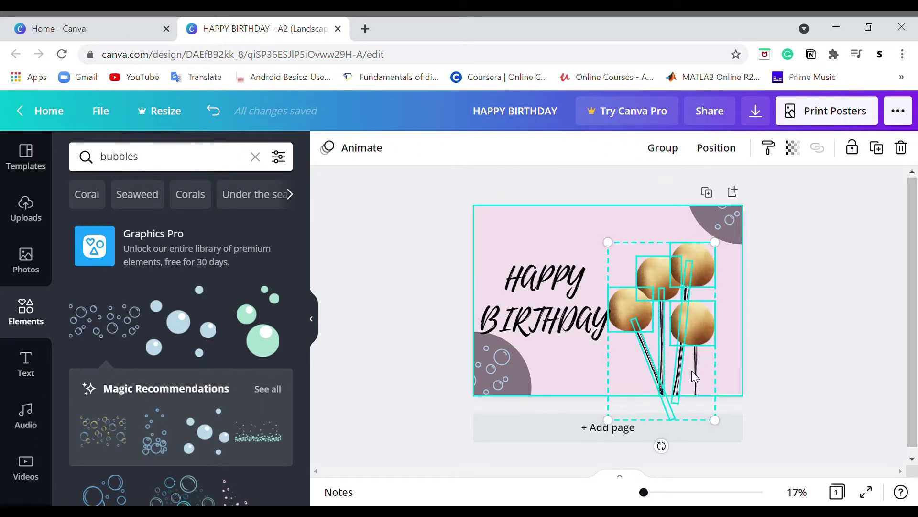
{"action": "left_click_drag", "start_coordinate": [686, 297], "coordinate": [701, 306]}
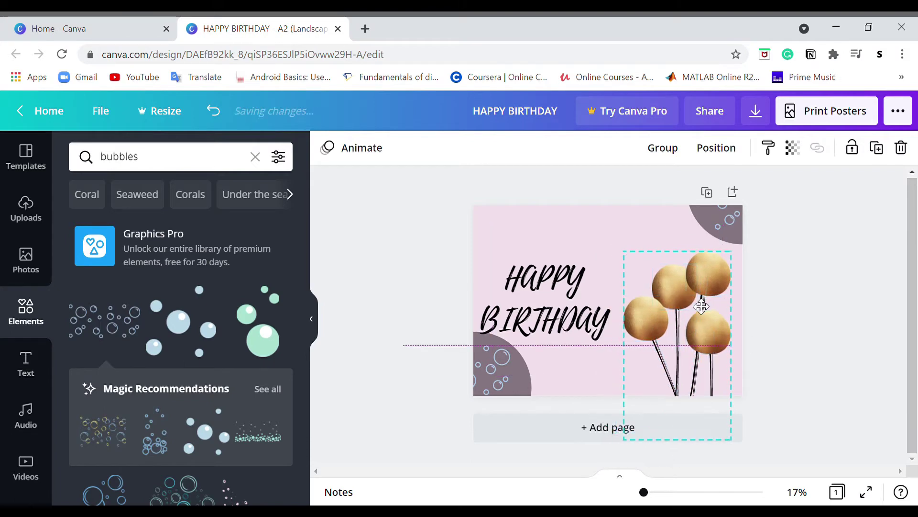
{"action": "left_click", "coordinate": [785, 309]}
{"action": "left_click_drag", "start_coordinate": [579, 316], "coordinate": [586, 313]}
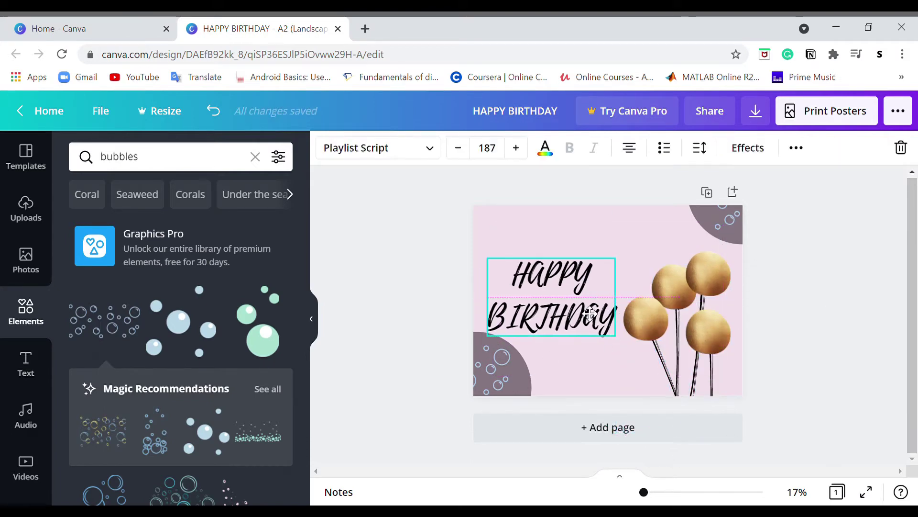
{"action": "left_click", "coordinate": [859, 328]}
Step: Add the blue-and-purple bubble border from the bubbles results and place it in the poster's upper-left corner
{"action": "scroll", "coordinate": [195, 340], "scroll_direction": "down", "scroll_amount": 5}
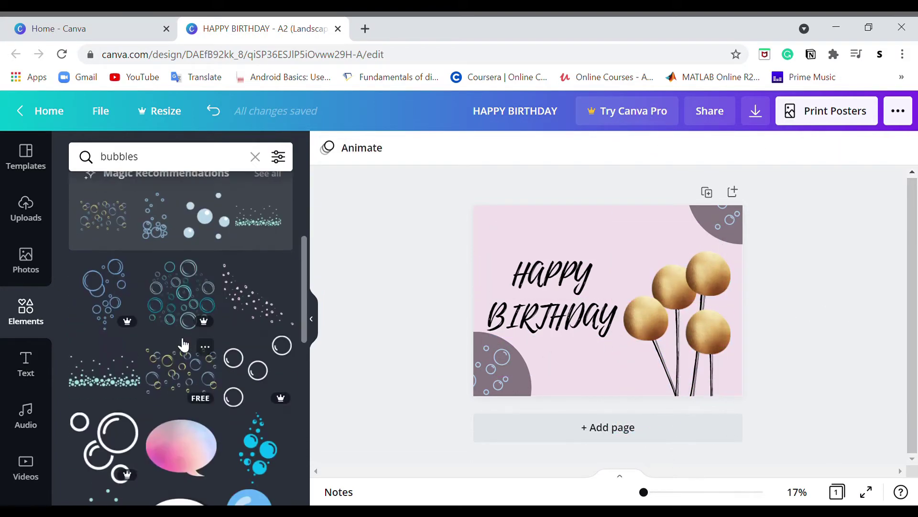
{"action": "scroll", "coordinate": [183, 374], "scroll_direction": "down", "scroll_amount": 3}
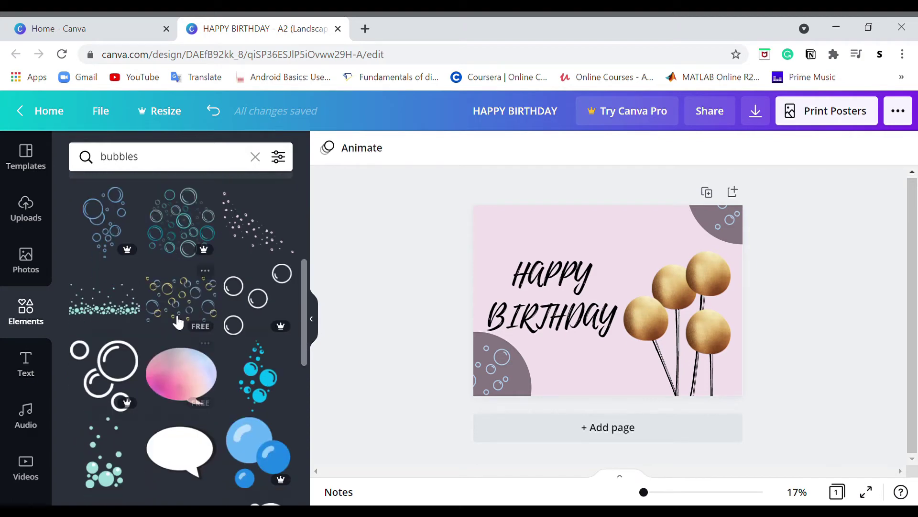
{"action": "scroll", "coordinate": [192, 306], "scroll_direction": "down", "scroll_amount": 2}
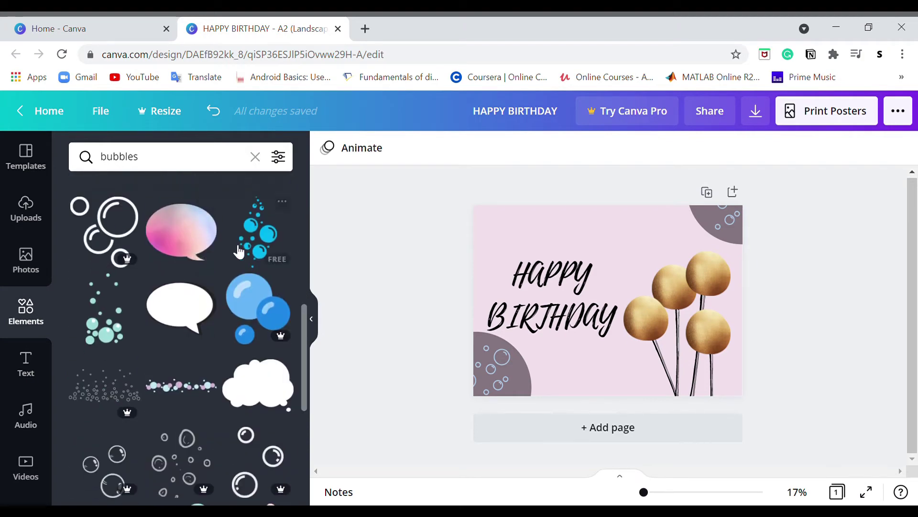
{"action": "scroll", "coordinate": [209, 341], "scroll_direction": "down", "scroll_amount": 2}
{"action": "left_click", "coordinate": [199, 316]}
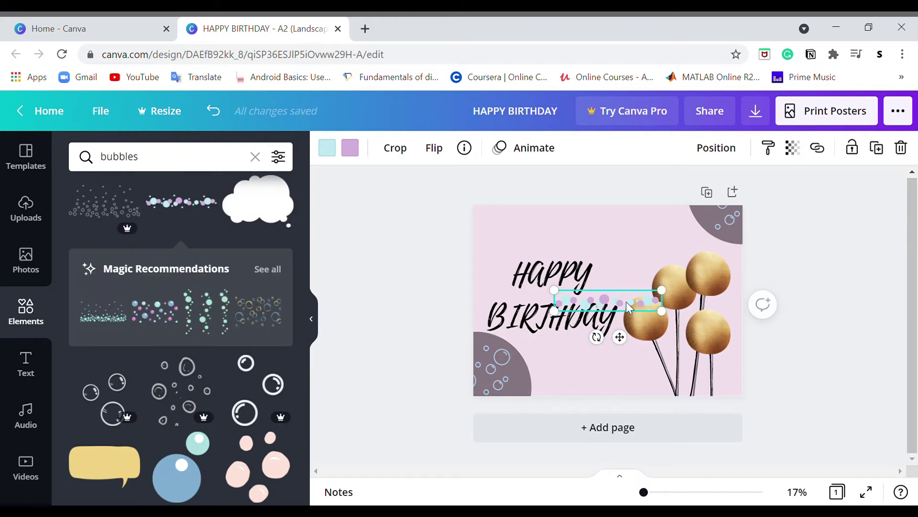
{"action": "left_click_drag", "start_coordinate": [628, 306], "coordinate": [550, 226]}
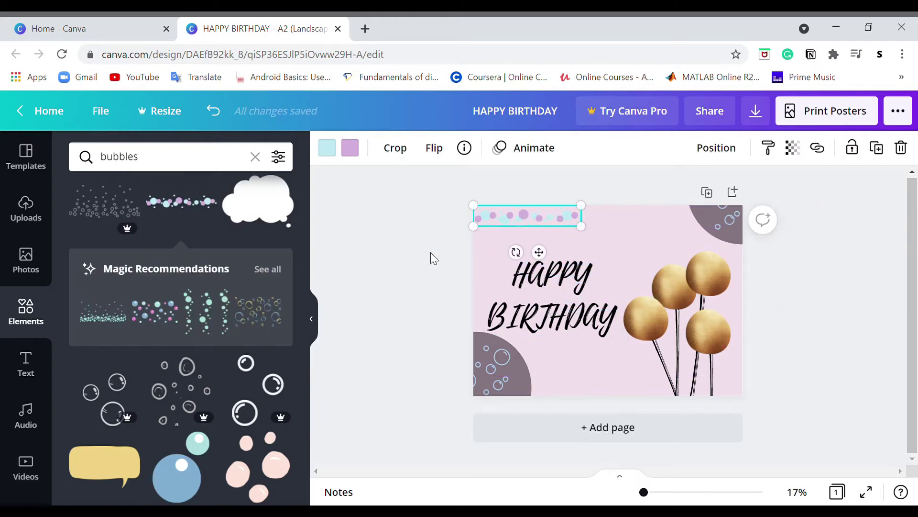
{"action": "left_click", "coordinate": [412, 266]}
Step: Duplicate the bubble border and place the copy directly beside the original along the poster's upper edge
{"action": "left_click", "coordinate": [529, 223]}
{"action": "key", "text": "ctrl+d"}
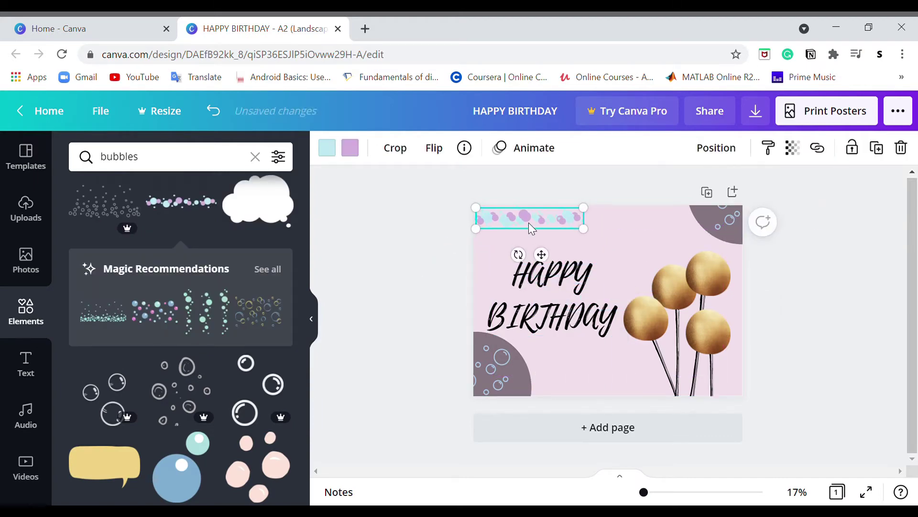
{"action": "left_click_drag", "start_coordinate": [529, 222], "coordinate": [641, 221]}
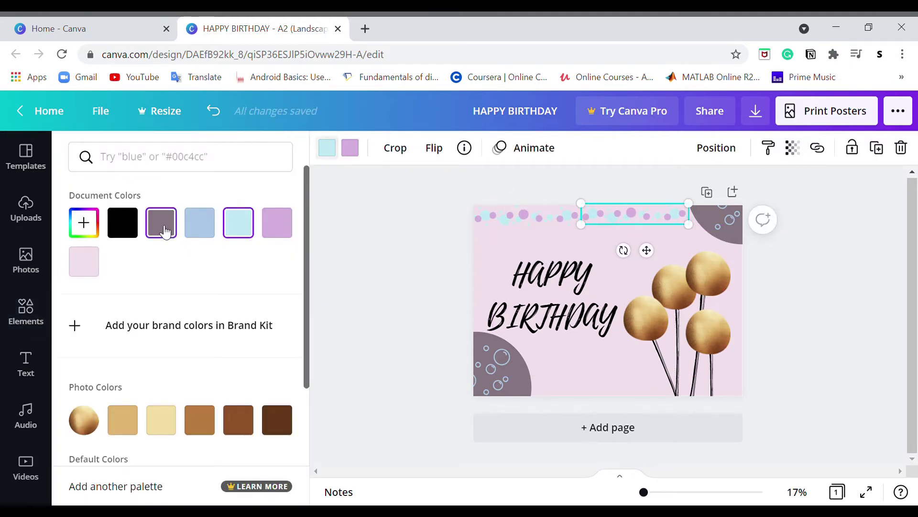
Step: Recolor the copied bubble border, changing its light blue to the balloons' gold and its purple to their medium brown
{"action": "left_click", "coordinate": [164, 231]}
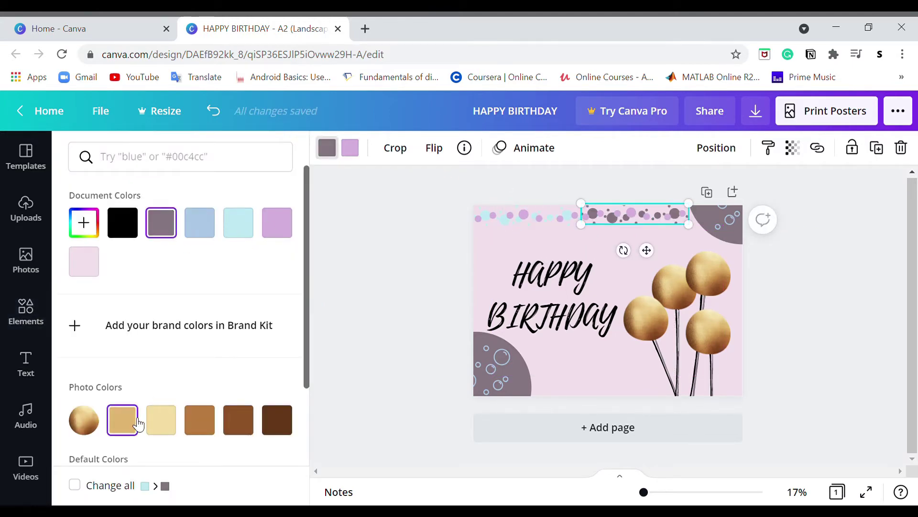
{"action": "left_click", "coordinate": [122, 419]}
{"action": "left_click", "coordinate": [350, 147]}
{"action": "left_click", "coordinate": [200, 419]}
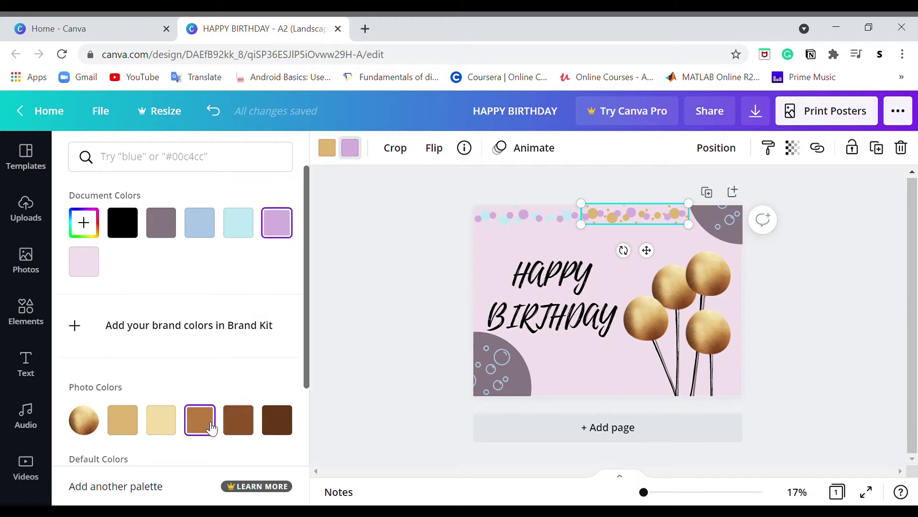
Step: Recolor the original bubble border to match, with medium brown replacing purple and gold replacing light blue
{"action": "left_click", "coordinate": [475, 220]}
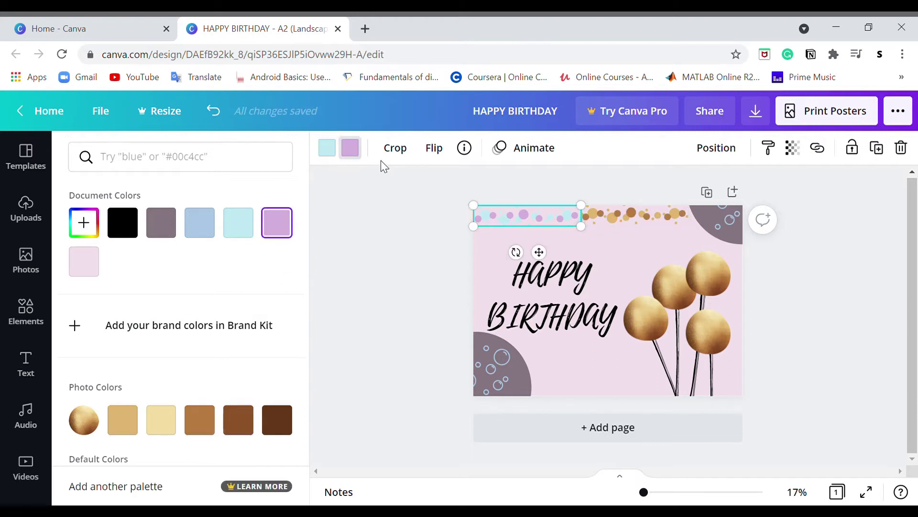
{"action": "left_click", "coordinate": [238, 419]}
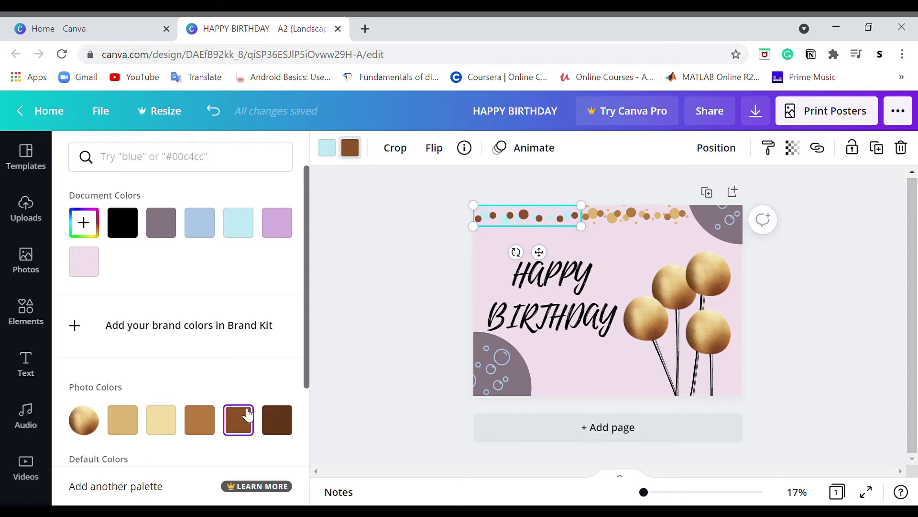
{"action": "left_click", "coordinate": [211, 421]}
{"action": "left_click", "coordinate": [327, 149]}
{"action": "left_click", "coordinate": [128, 420]}
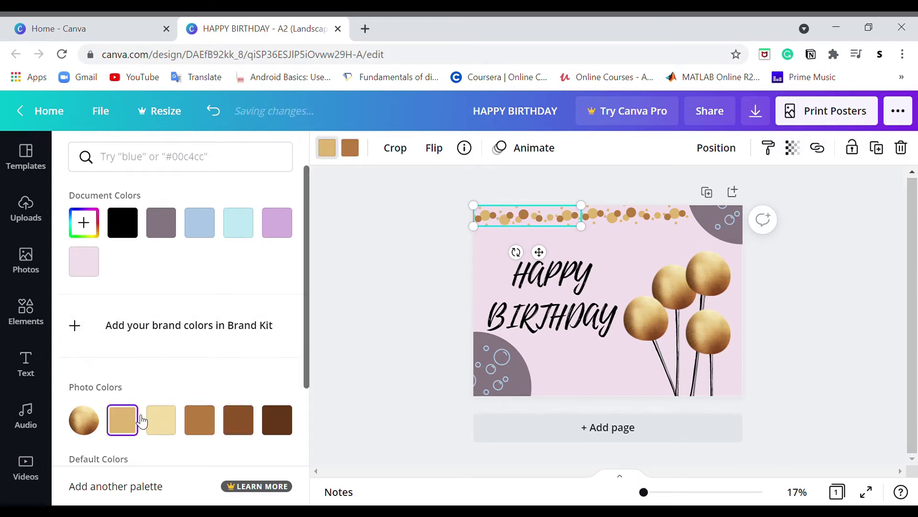
{"action": "left_click", "coordinate": [364, 307]}
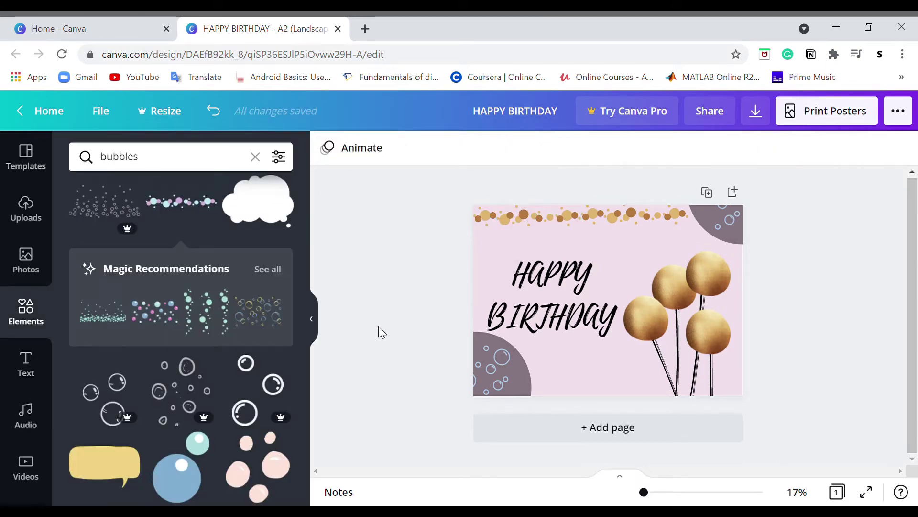
Step: Try gold, dark brown and pale yellow fills from the photo colors on the lower-left corner circle
{"action": "left_click", "coordinate": [494, 374]}
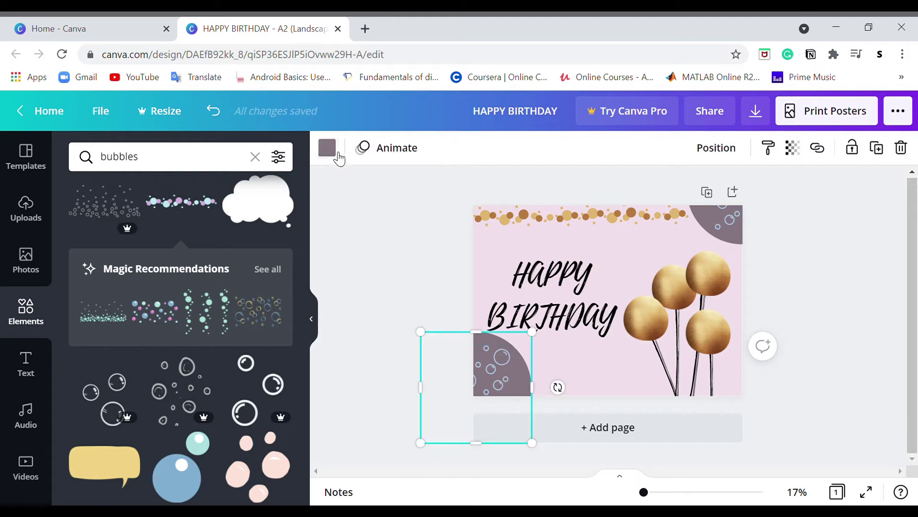
{"action": "left_click", "coordinate": [328, 148]}
{"action": "left_click", "coordinate": [122, 420]}
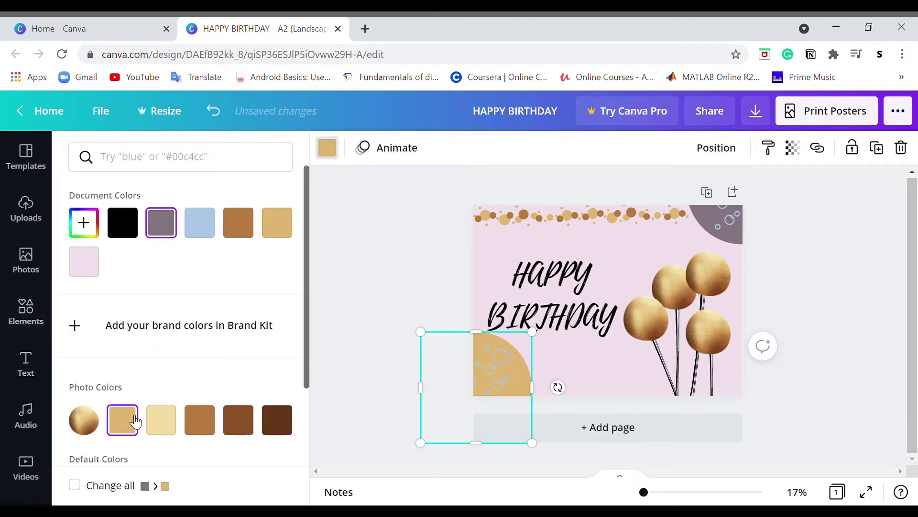
{"action": "left_click", "coordinate": [239, 420]}
{"action": "key", "text": "Escape"}
{"action": "left_click", "coordinate": [327, 148]}
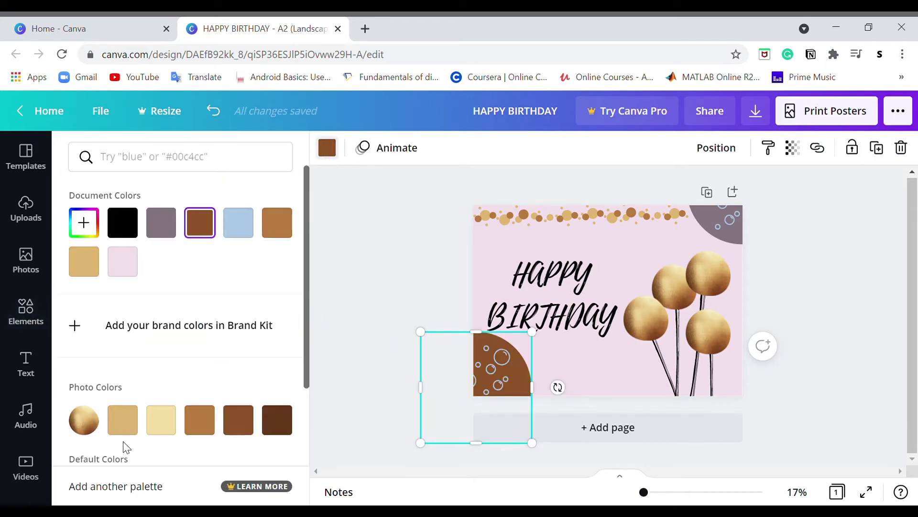
{"action": "left_click", "coordinate": [162, 420]}
{"action": "left_click", "coordinate": [366, 279]}
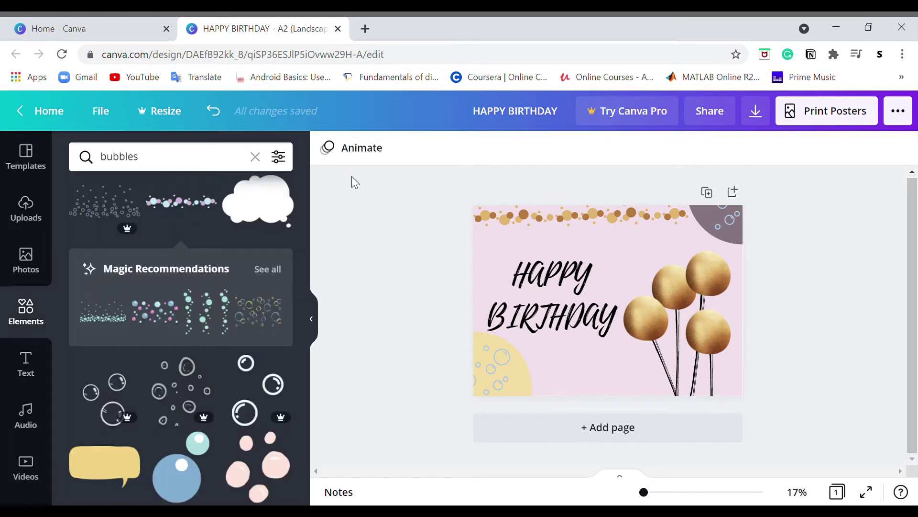
Step: Fill the lower-left corner circle with the light blue from the document colors
{"action": "left_click", "coordinate": [468, 372]}
{"action": "left_click", "coordinate": [327, 149]}
{"action": "scroll", "coordinate": [150, 320], "scroll_direction": "down", "scroll_amount": 5}
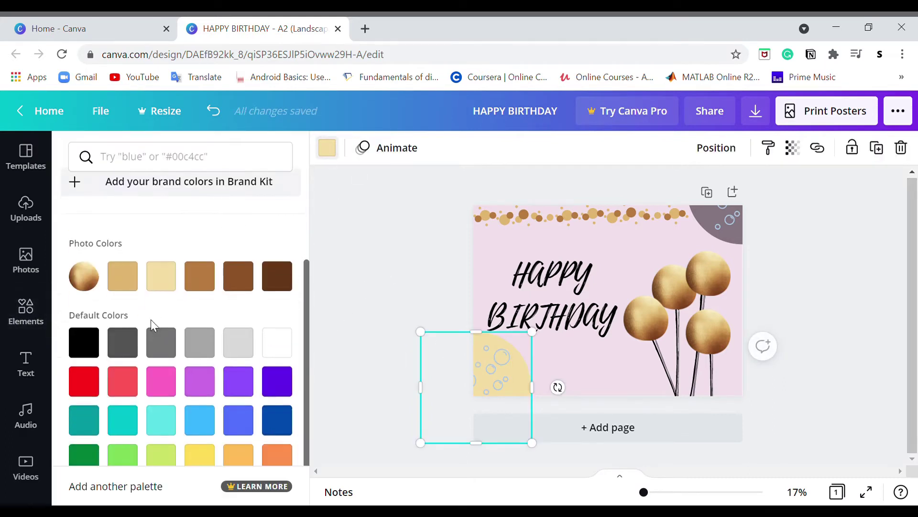
{"action": "scroll", "coordinate": [168, 313], "scroll_direction": "up", "scroll_amount": 5}
{"action": "left_click", "coordinate": [214, 223]}
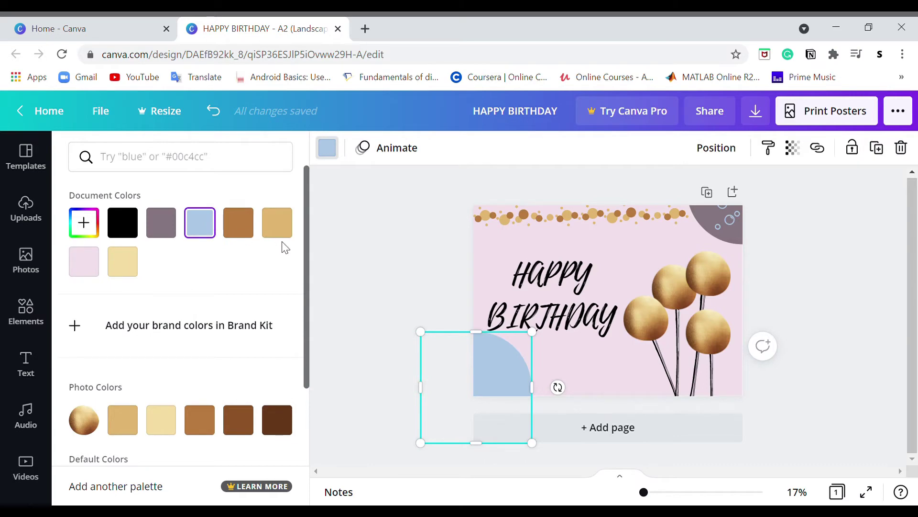
{"action": "left_click", "coordinate": [277, 225]}
{"action": "left_click", "coordinate": [241, 225]}
{"action": "left_click", "coordinate": [199, 223]}
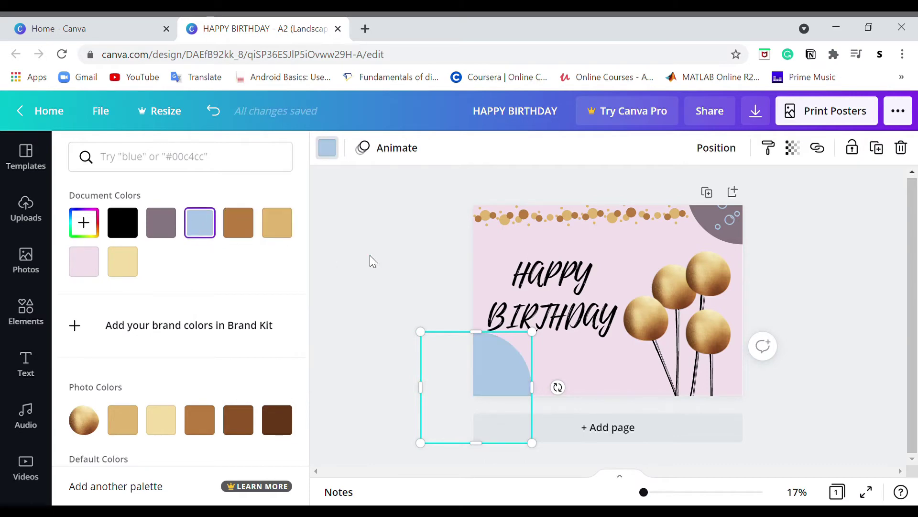
Step: Recolor the bubbles on the lower-left corner circle to the darkest brown of the photo colors
{"action": "left_click", "coordinate": [472, 369]}
{"action": "left_click", "coordinate": [329, 149]}
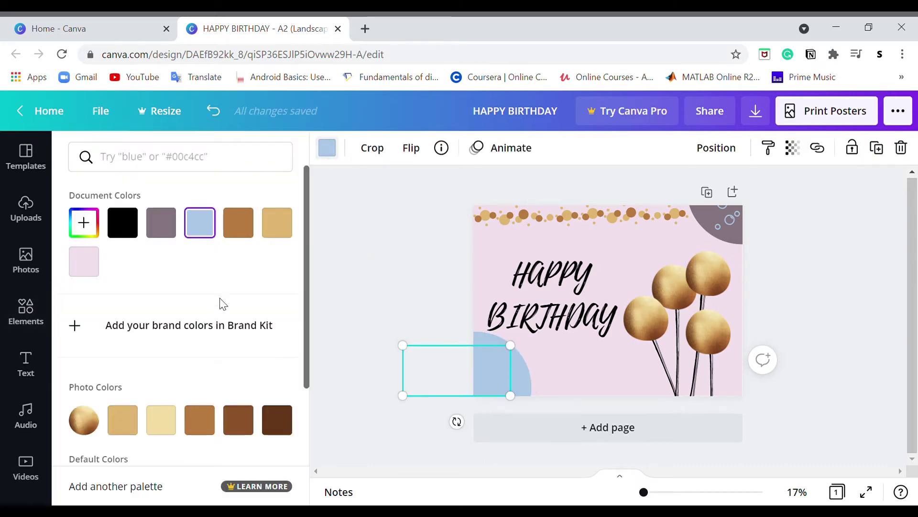
{"action": "left_click", "coordinate": [127, 435]}
{"action": "left_click", "coordinate": [277, 420]}
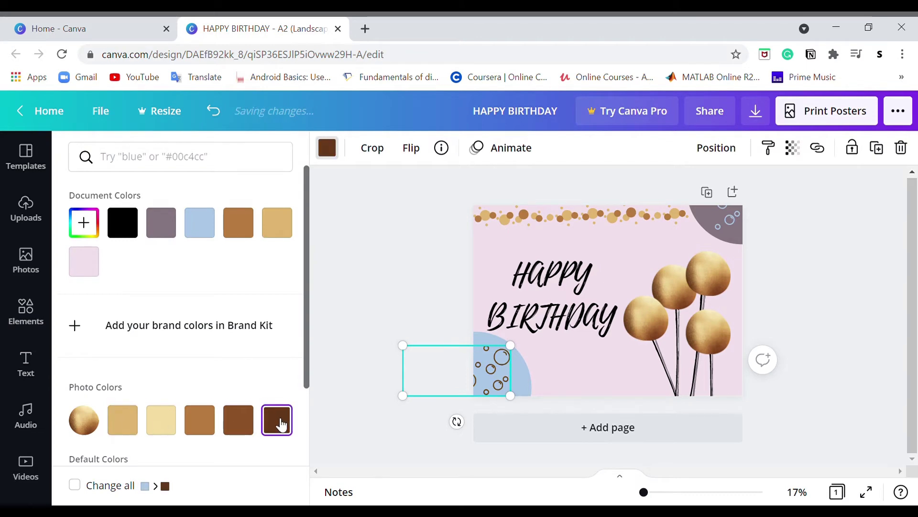
{"action": "left_click", "coordinate": [380, 314]}
Step: Recolor the upper-right corner circle light blue and its bubbles the darkest brown of the photo colors
{"action": "left_click", "coordinate": [734, 239]}
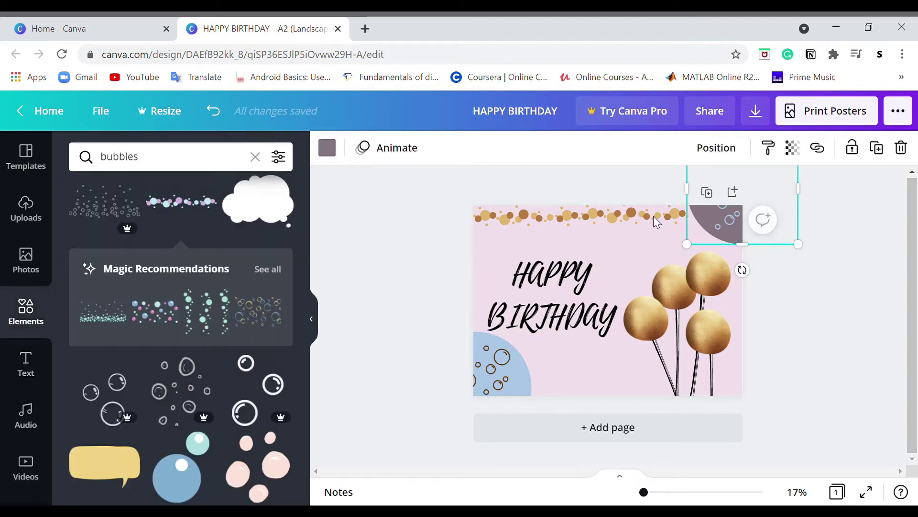
{"action": "left_click", "coordinate": [327, 151]}
{"action": "left_click", "coordinate": [238, 222]}
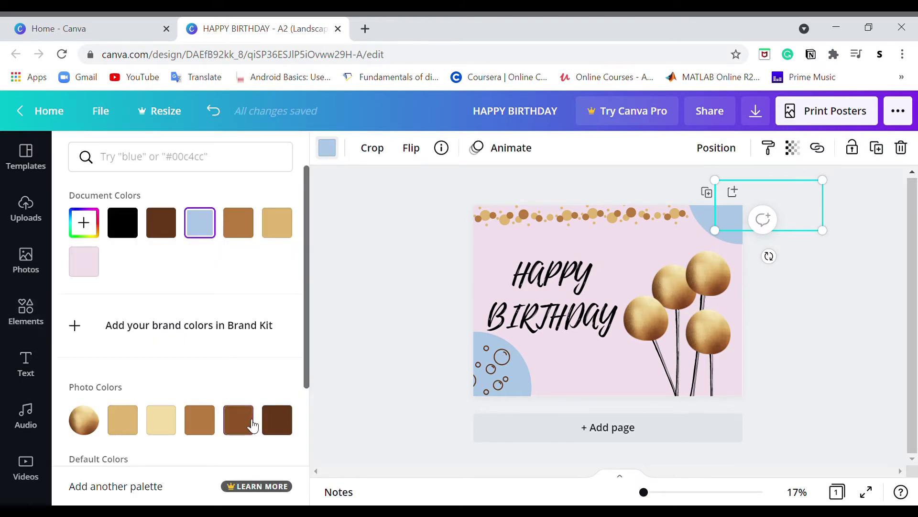
{"action": "left_click", "coordinate": [277, 420]}
{"action": "left_click", "coordinate": [437, 322]}
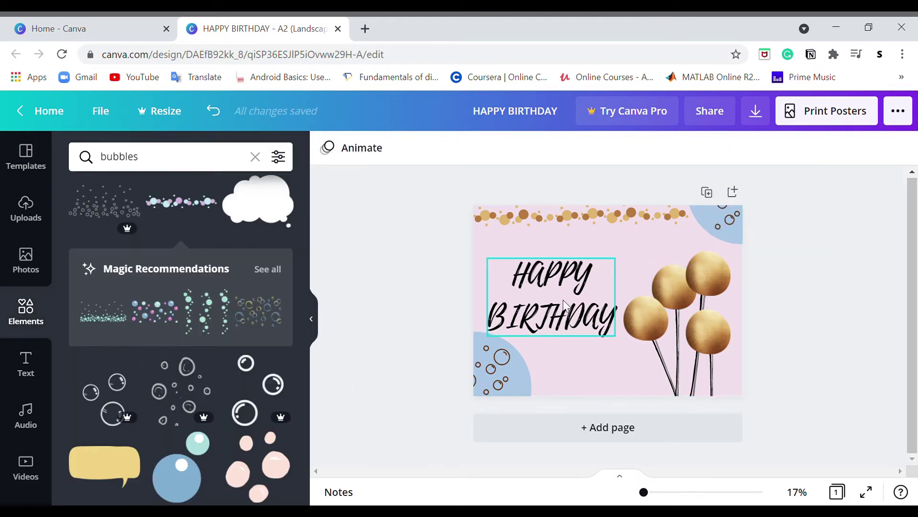
Step: Nudge the HAPPY BIRTHDAY heading slightly up and add a subheading reading "To my Love"
{"action": "left_click", "coordinate": [507, 302]}
{"action": "left_click", "coordinate": [423, 280]}
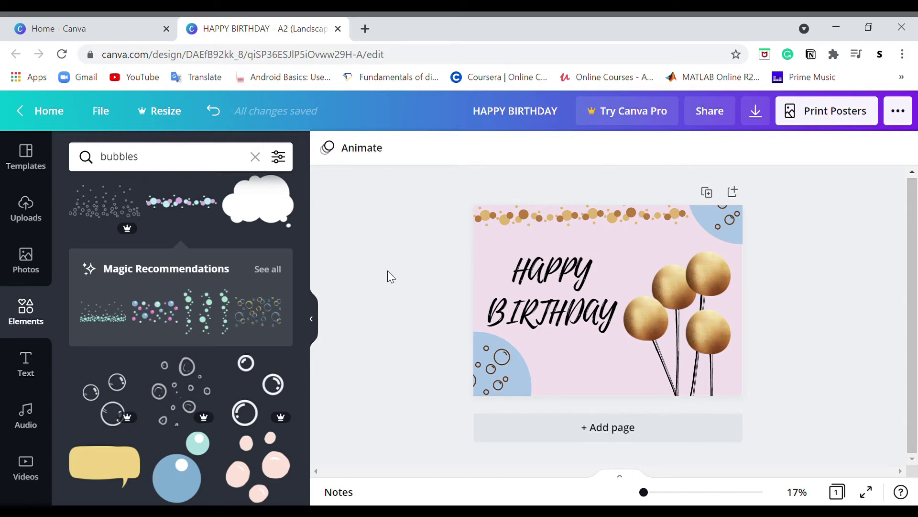
{"action": "left_click", "coordinate": [27, 365]}
{"action": "left_click", "coordinate": [148, 273]}
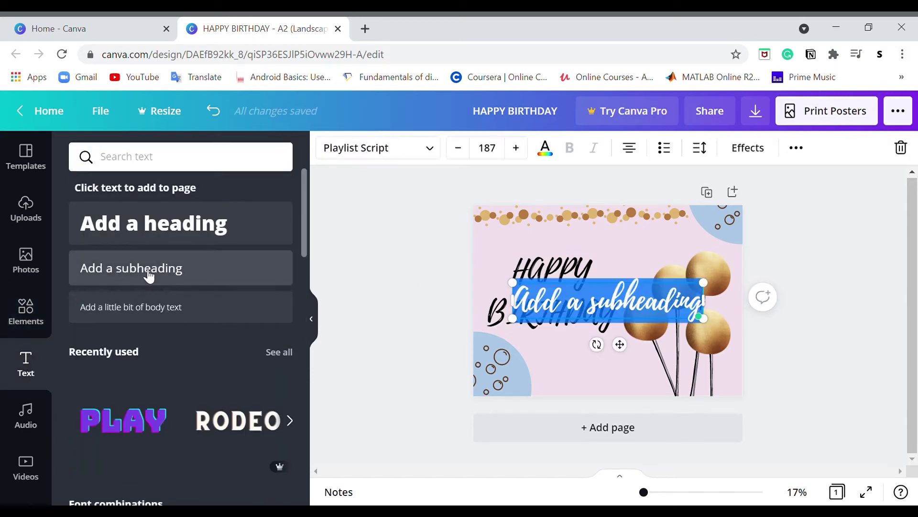
{"action": "type", "text": "Tom"}
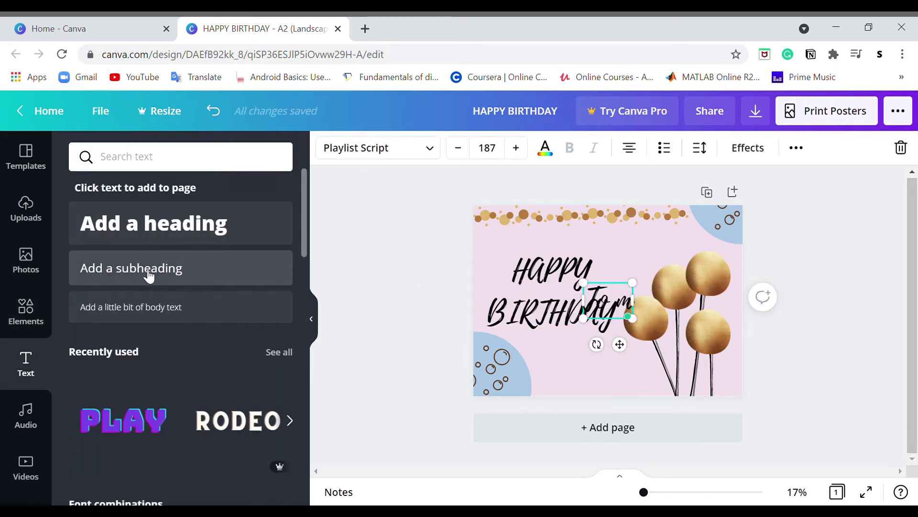
{"action": "key", "text": "BackSpace"}
{"action": "type", "text": "nay Love"}
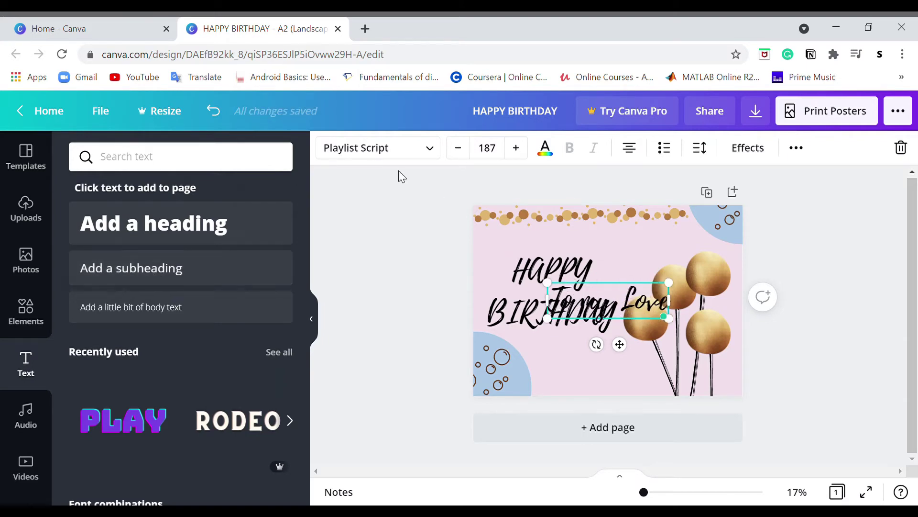
Step: Change the font of the "To my Love" subheading to Assistant Extra Light
{"action": "left_click", "coordinate": [383, 150]}
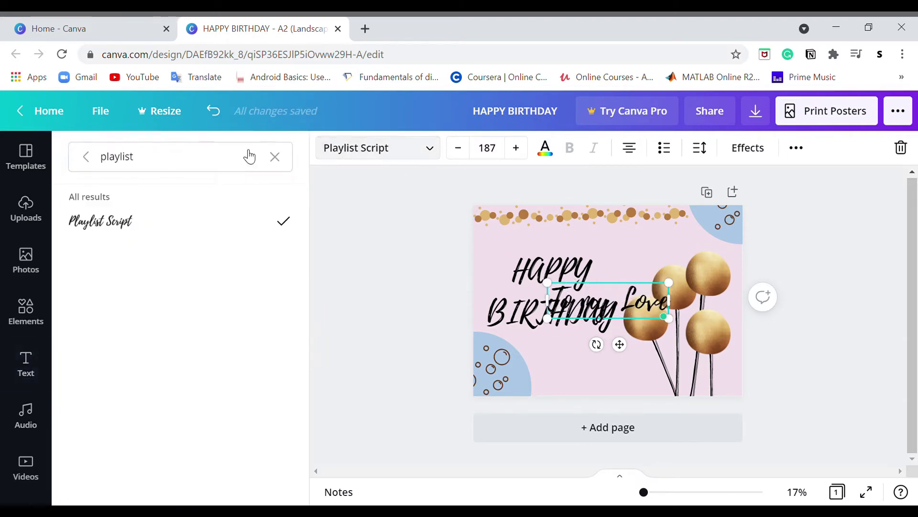
{"action": "left_click", "coordinate": [274, 161]}
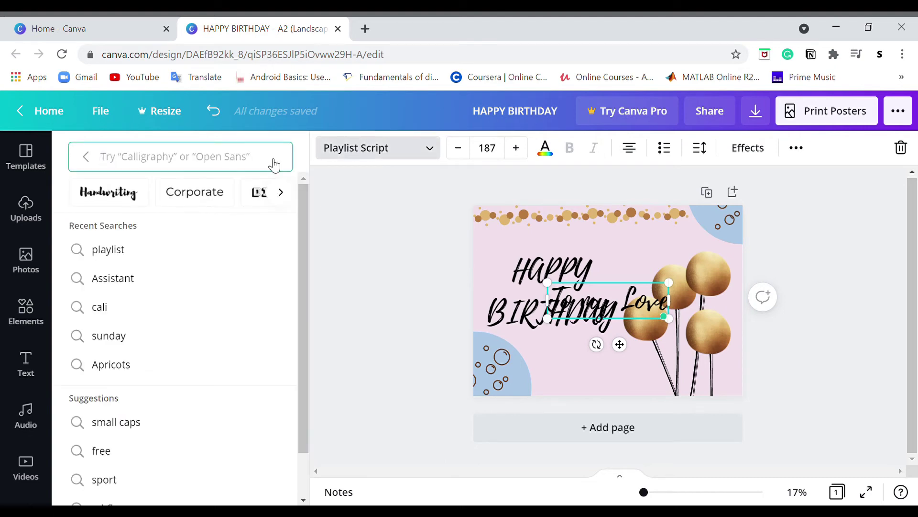
{"action": "type", "text": "ass"}
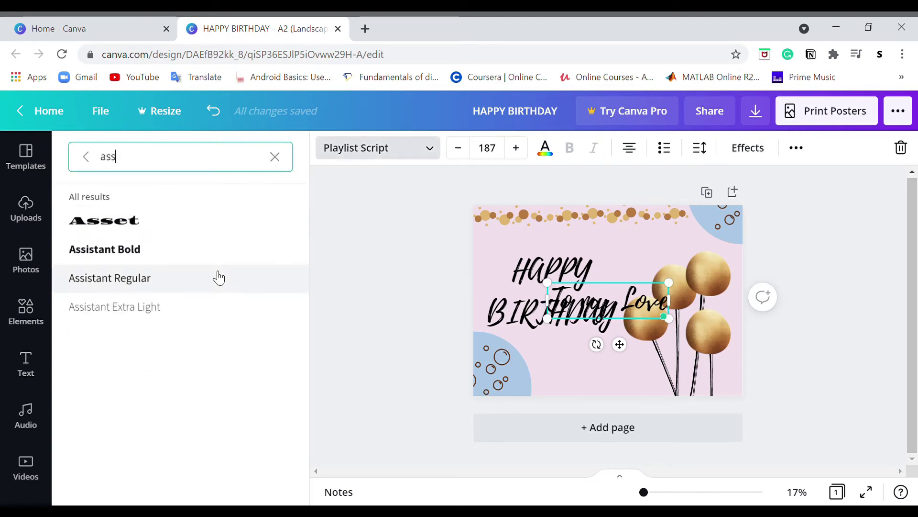
{"action": "left_click", "coordinate": [195, 306]}
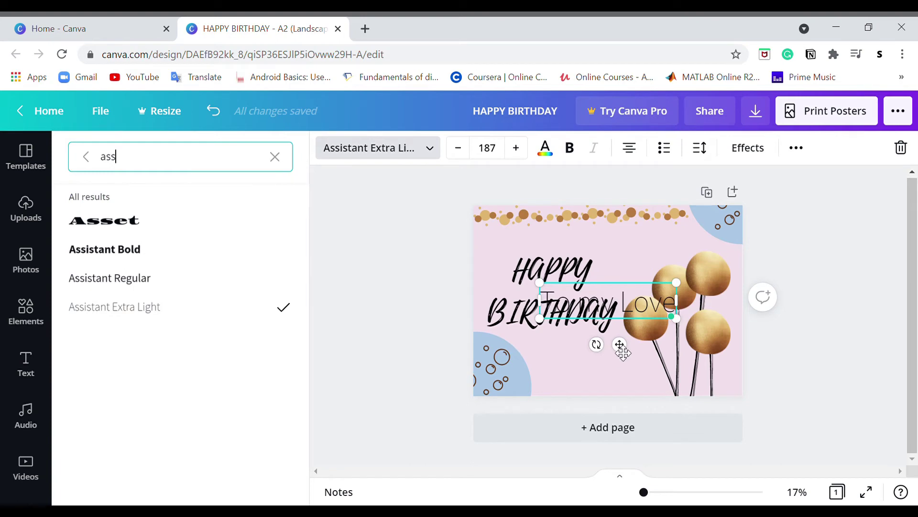
Step: Shrink the "To my Love" subheading to font size 81.3 and place it above the heading near the poster's left edge
{"action": "left_click_drag", "start_coordinate": [620, 352], "coordinate": [618, 403]}
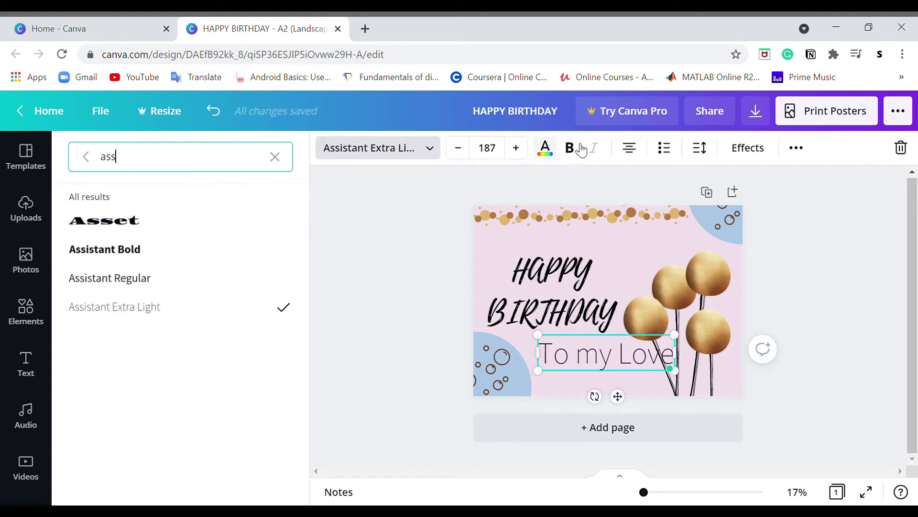
{"action": "left_click", "coordinate": [445, 330]}
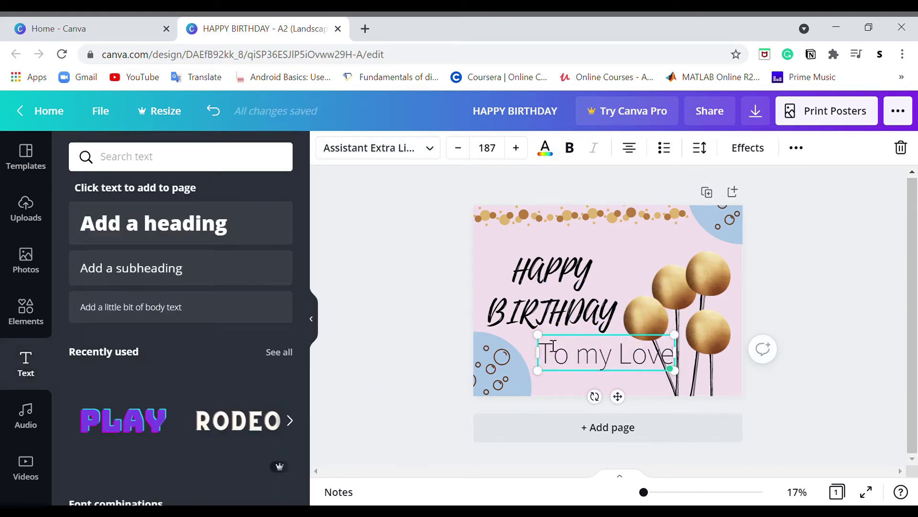
{"action": "left_click_drag", "start_coordinate": [570, 352], "coordinate": [617, 360]}
{"action": "left_click_drag", "start_coordinate": [658, 397], "coordinate": [519, 280]}
{"action": "left_click", "coordinate": [429, 273]}
Step: Shift the HAPPY BIRTHDAY heading left so that its left edge lines up with the "To my Love" text
{"action": "left_click", "coordinate": [524, 238]}
{"action": "left_click", "coordinate": [451, 261]}
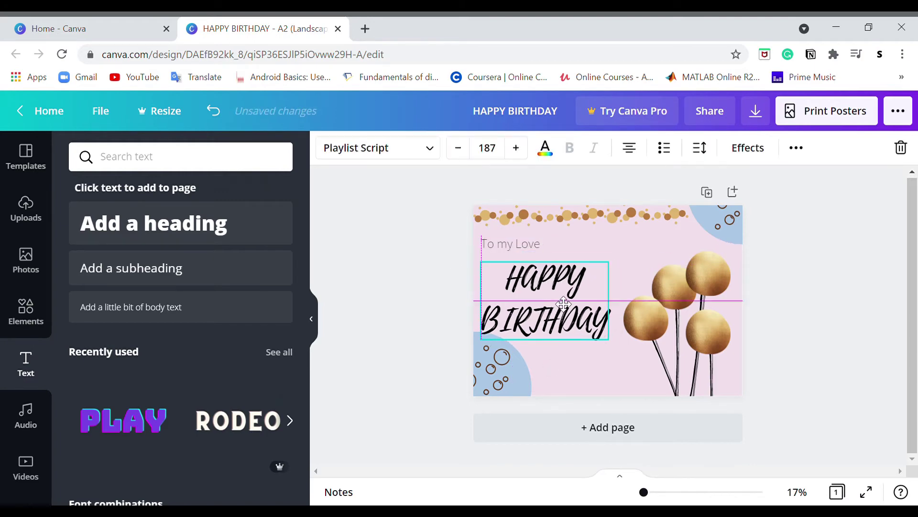
{"action": "left_click", "coordinate": [446, 282]}
Step: Duplicate the "To my Love" text, place the copy below the heading and change its wording to "Beautiful!"
{"action": "left_click", "coordinate": [515, 238]}
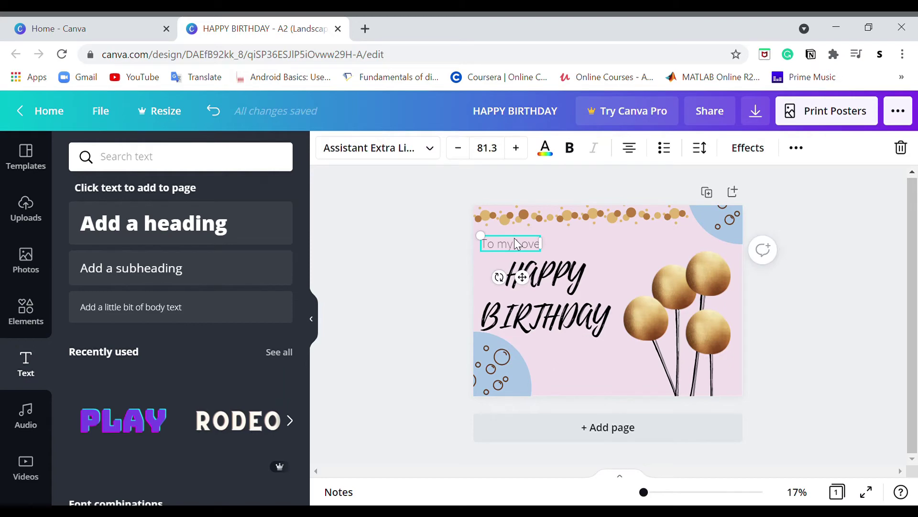
{"action": "left_click_drag", "start_coordinate": [534, 284], "coordinate": [588, 360]}
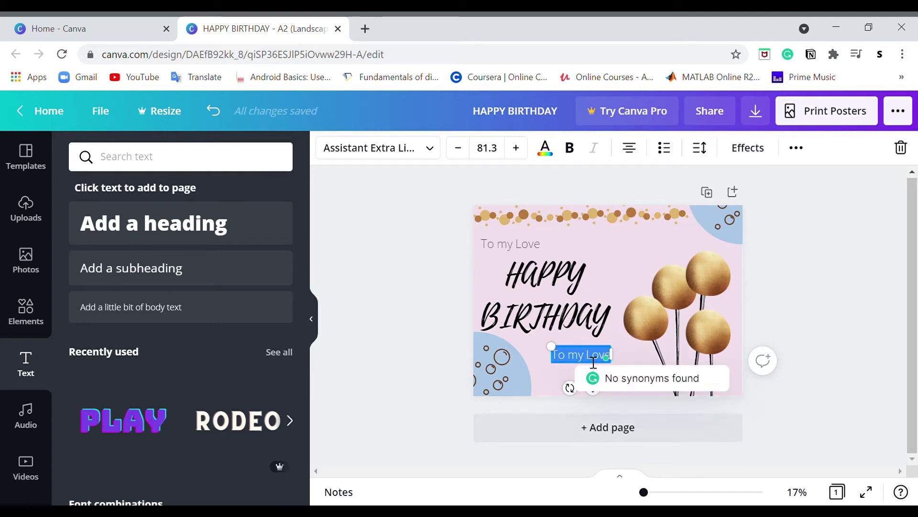
{"action": "type", "text": "Beautif"}
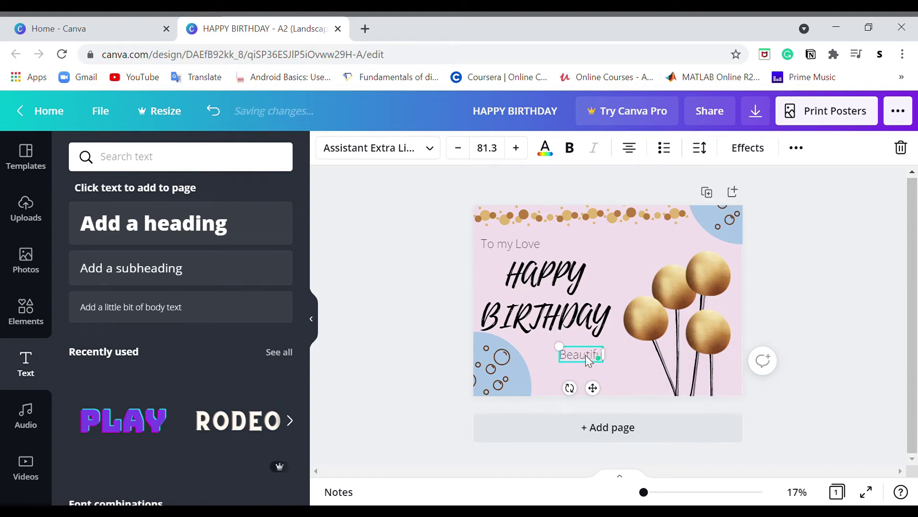
{"action": "type", "text": "ul!"}
{"action": "left_click", "coordinate": [595, 382]}
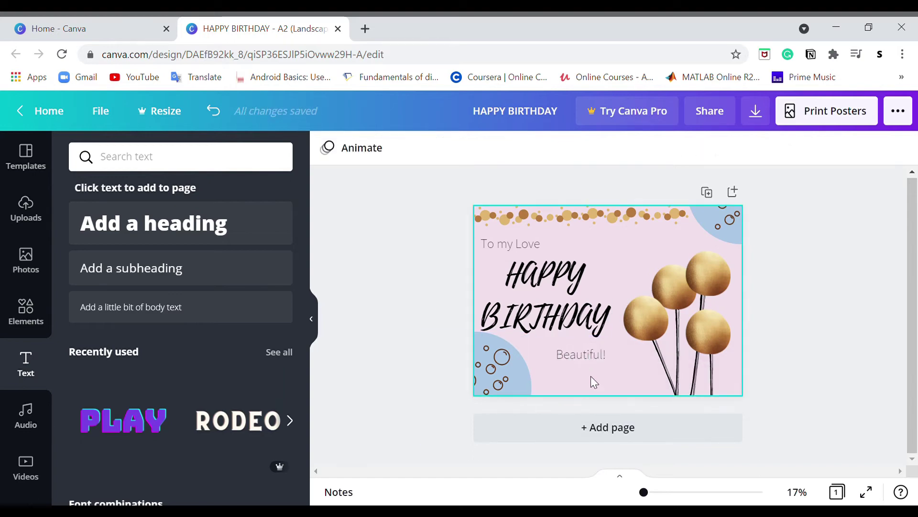
{"action": "left_click", "coordinate": [581, 354]}
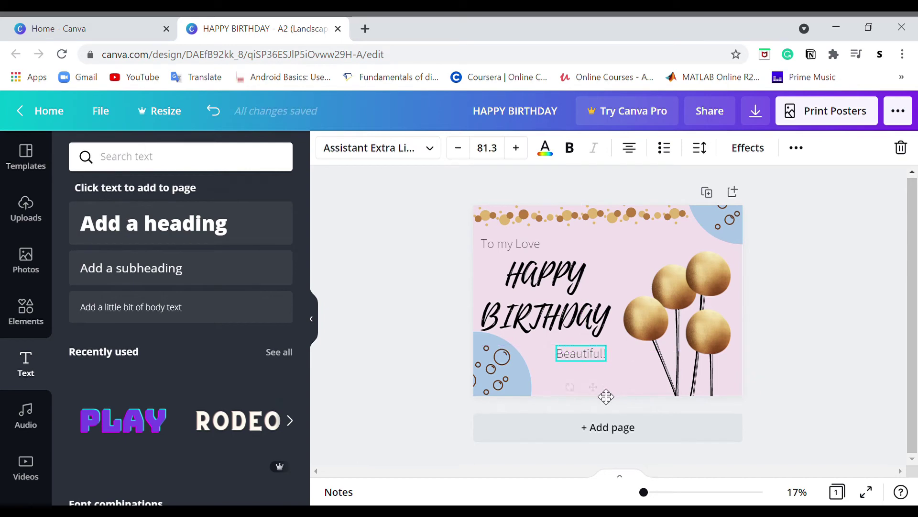
{"action": "left_click", "coordinate": [823, 277]}
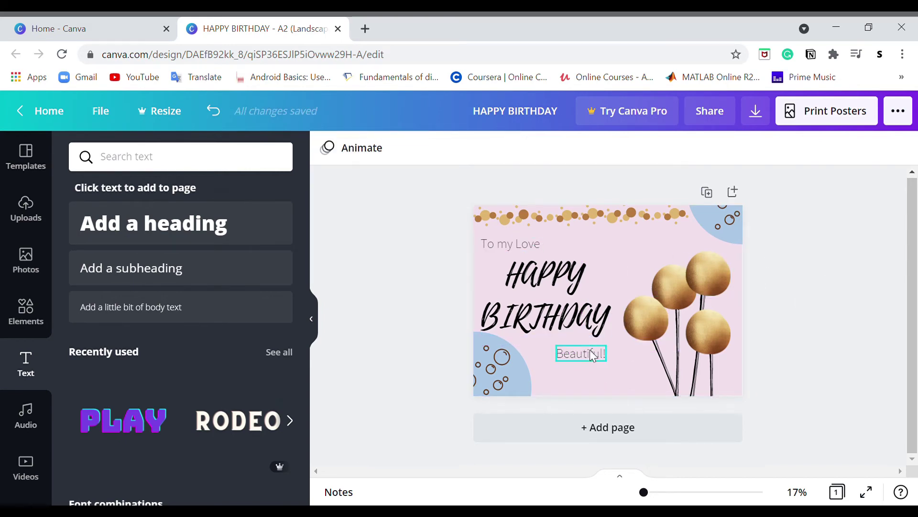
Step: Search the elements library for "flowers" and look through the results for a flower graphic that suits the poster
{"action": "left_click", "coordinate": [26, 311]}
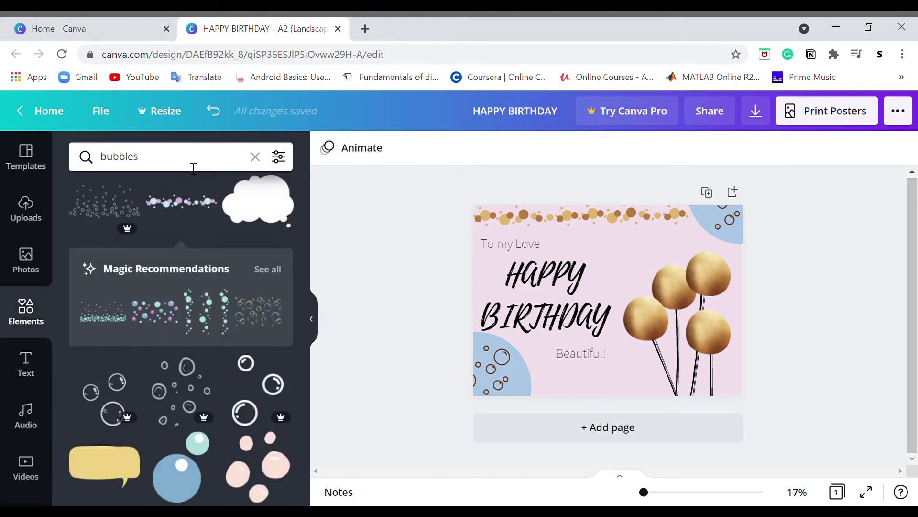
{"action": "left_click", "coordinate": [256, 158]}
{"action": "type", "text": "flowers"}
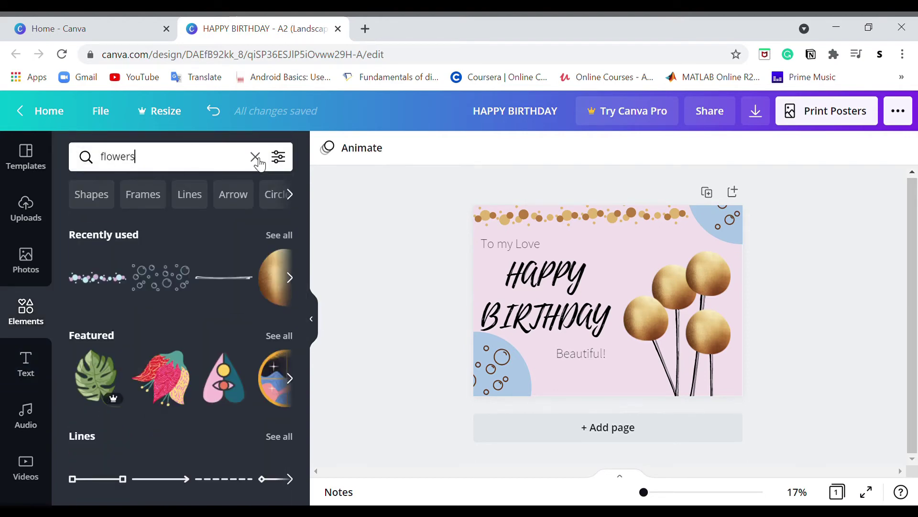
{"action": "key", "text": "Return"}
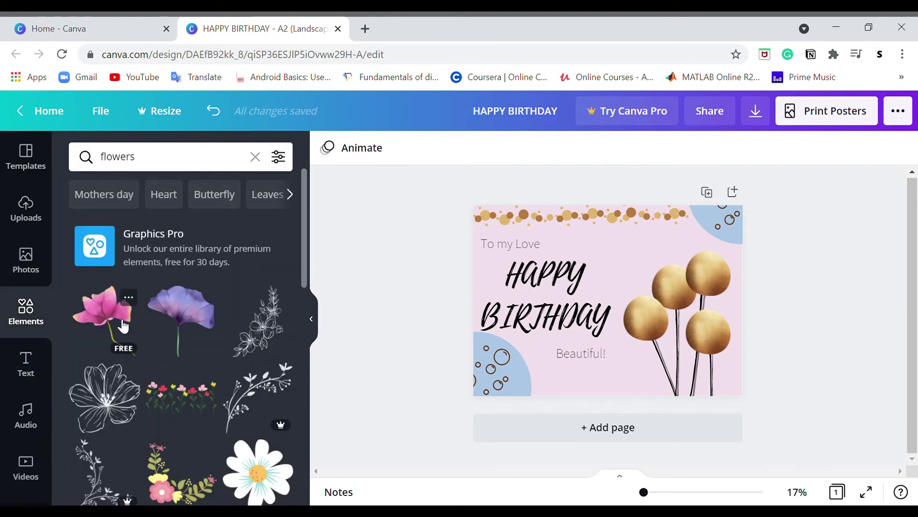
{"action": "scroll", "coordinate": [123, 325], "scroll_direction": "down", "scroll_amount": 3}
{"action": "scroll", "coordinate": [142, 310], "scroll_direction": "down", "scroll_amount": 10}
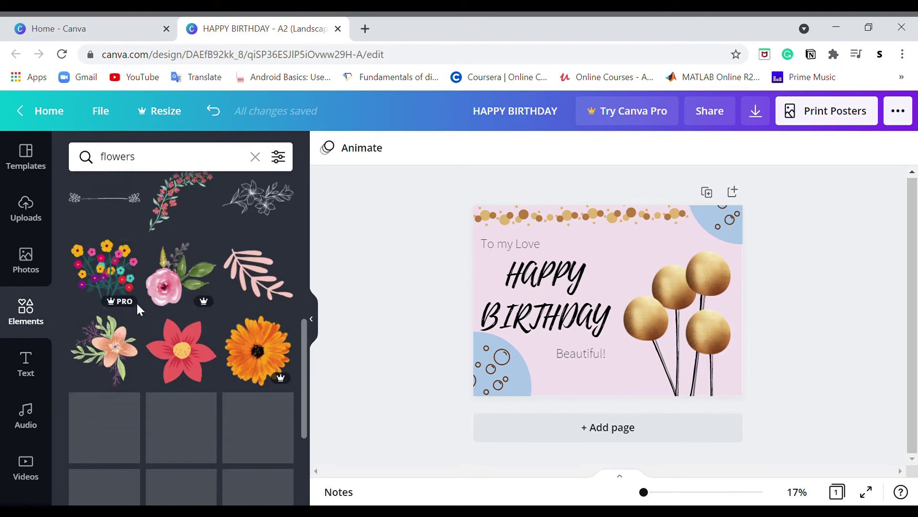
{"action": "scroll", "coordinate": [167, 295], "scroll_direction": "down", "scroll_amount": 8}
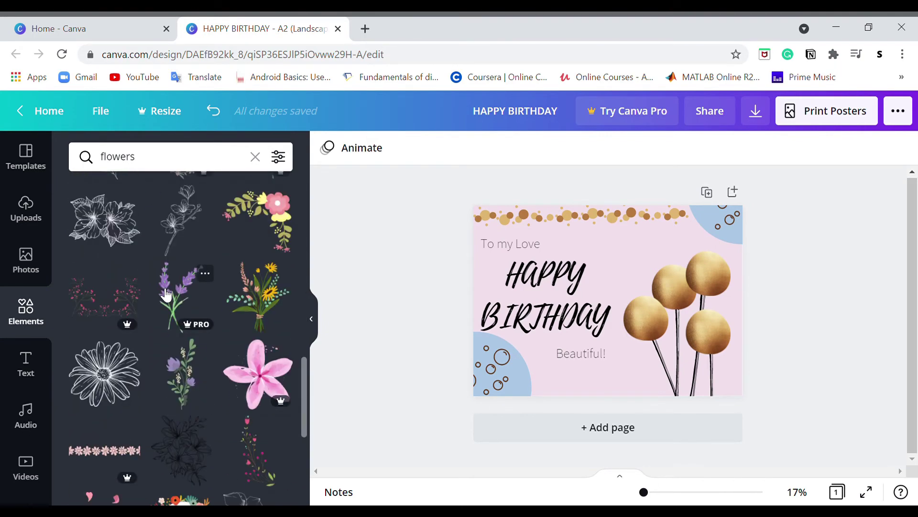
{"action": "scroll", "coordinate": [166, 296], "scroll_direction": "down", "scroll_amount": 3}
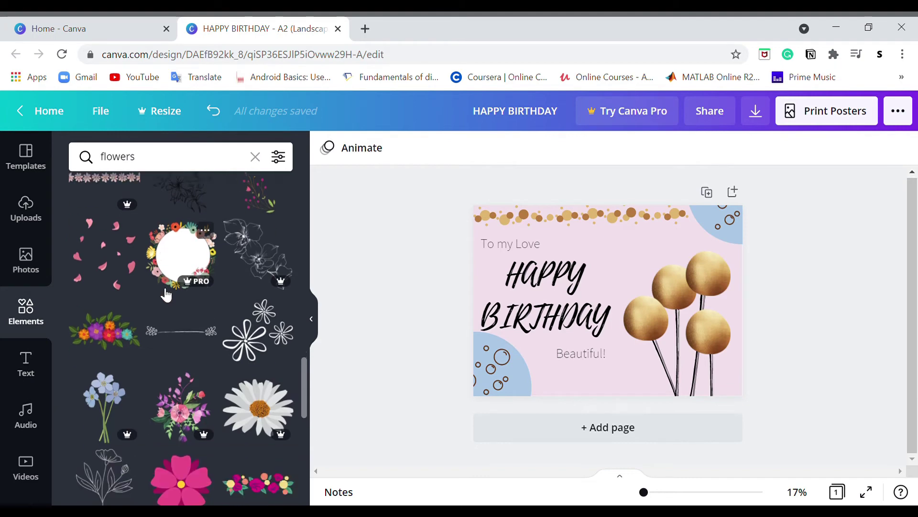
{"action": "scroll", "coordinate": [166, 295], "scroll_direction": "down", "scroll_amount": 5}
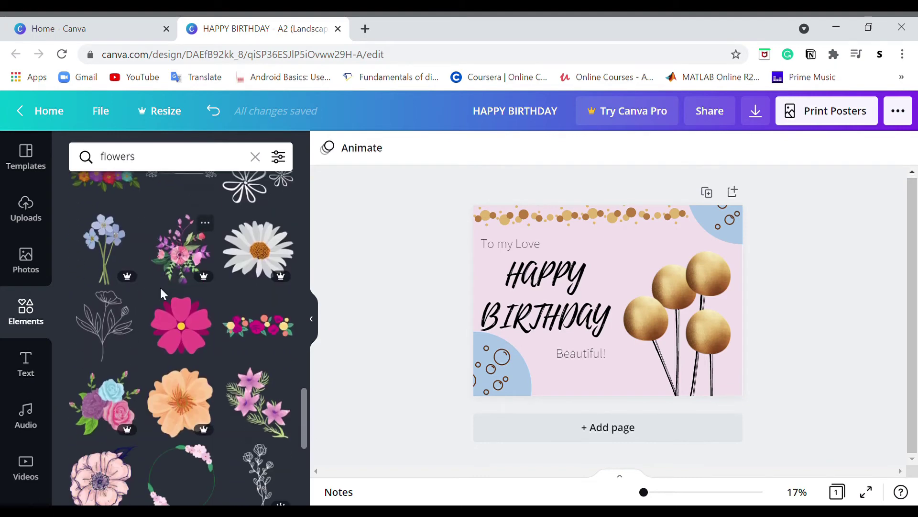
{"action": "scroll", "coordinate": [166, 295], "scroll_direction": "down", "scroll_amount": 4}
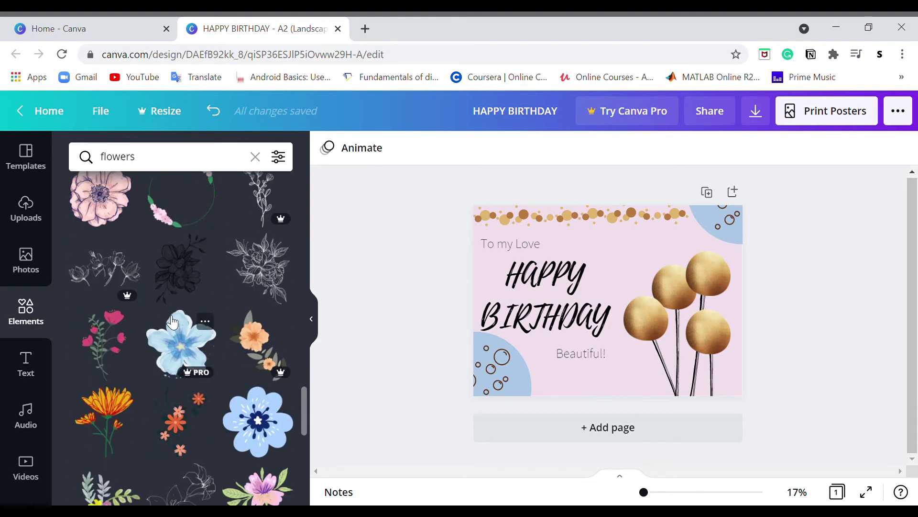
Step: Add the black line-drawn flower half off the poster's bottom edge and shift the "Beautiful!" text left above it
{"action": "left_click", "coordinate": [177, 263]}
{"action": "mouse_move", "coordinate": [623, 316]}
{"action": "left_mouse_down"}
{"action": "mouse_move", "coordinate": [632, 406]}
{"action": "mouse_move", "coordinate": [599, 416]}
{"action": "left_mouse_up"}
{"action": "left_click", "coordinate": [831, 281]}
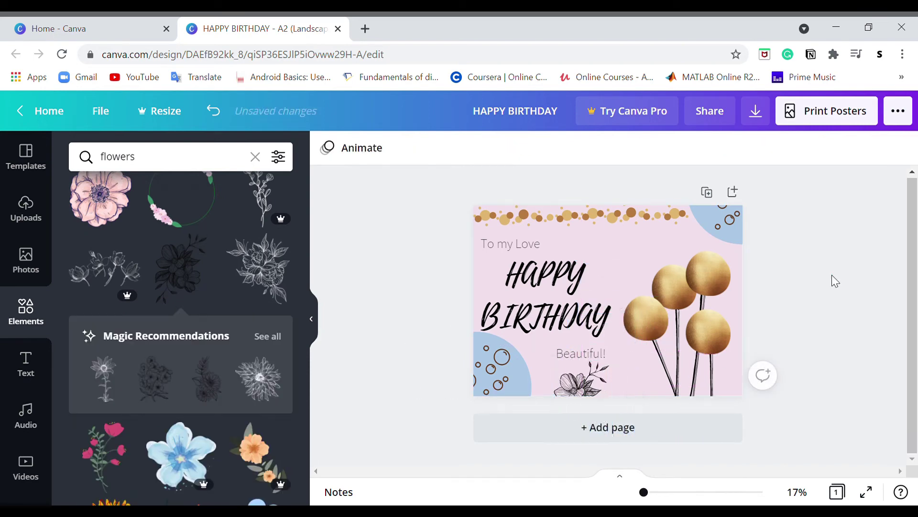
{"action": "left_click_drag", "start_coordinate": [586, 363], "coordinate": [569, 361]}
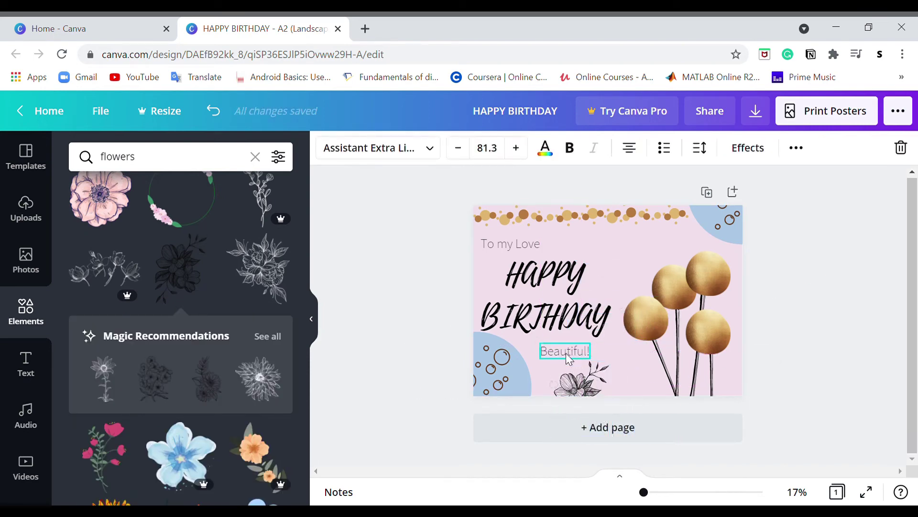
{"action": "left_click", "coordinate": [765, 262]}
Step: Move the light blue circle and its bubbles in the poster's bottom-left corner together further down and left off the page
{"action": "left_click", "coordinate": [497, 366]}
{"action": "left_click", "coordinate": [523, 375], "text": "shift"}
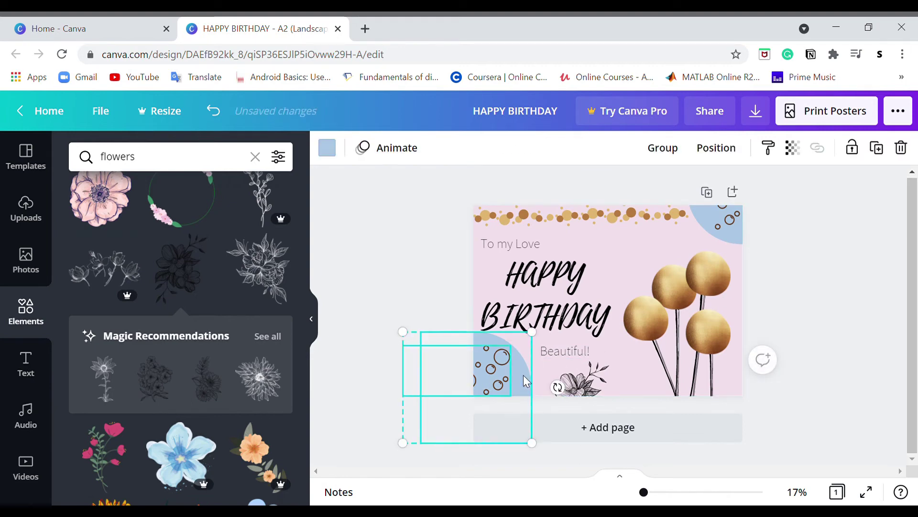
{"action": "left_click_drag", "start_coordinate": [523, 375], "coordinate": [516, 398]}
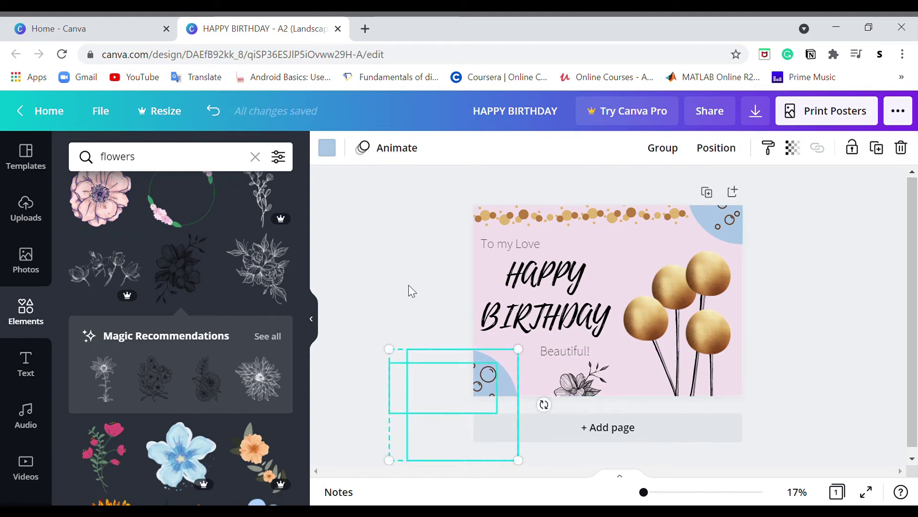
{"action": "left_click", "coordinate": [410, 291]}
Step: Move the light blue circle and its bubbles in the poster's top-right corner together down so that more of them shows
{"action": "left_click", "coordinate": [727, 228]}
{"action": "left_click", "coordinate": [734, 237], "text": "shift"}
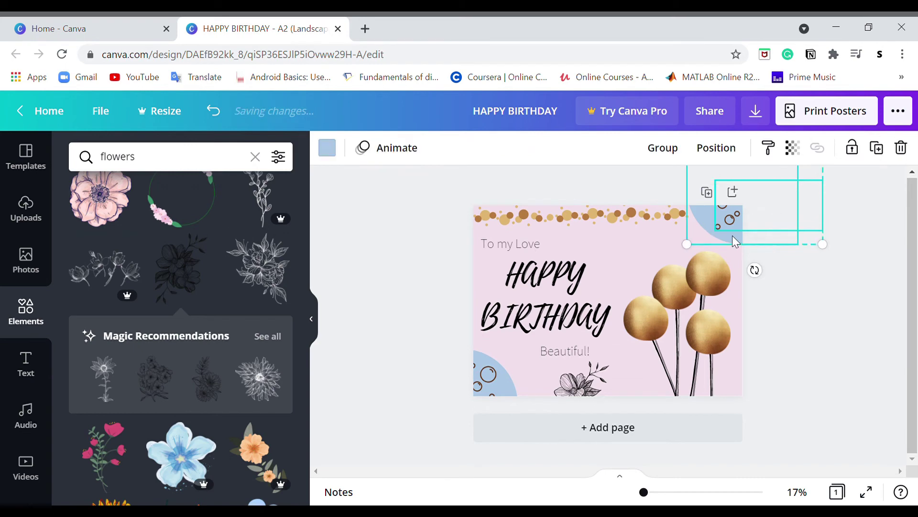
{"action": "left_click_drag", "start_coordinate": [733, 237], "coordinate": [741, 259]}
{"action": "left_click", "coordinate": [785, 324]}
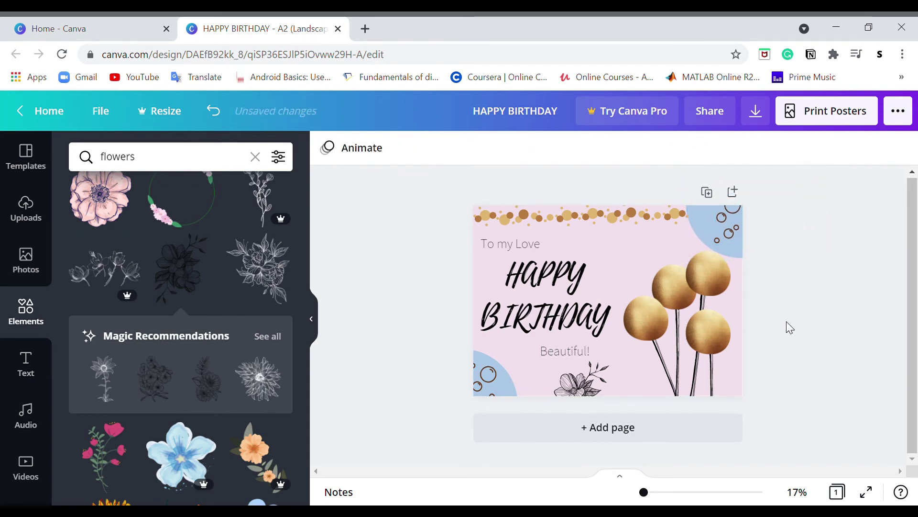
Step: Shift the HAPPY BIRTHDAY heading, the "Beautiful!" text and the flower slightly left
{"action": "left_click", "coordinate": [556, 311]}
{"action": "left_click_drag", "start_coordinate": [572, 354], "coordinate": [547, 352]}
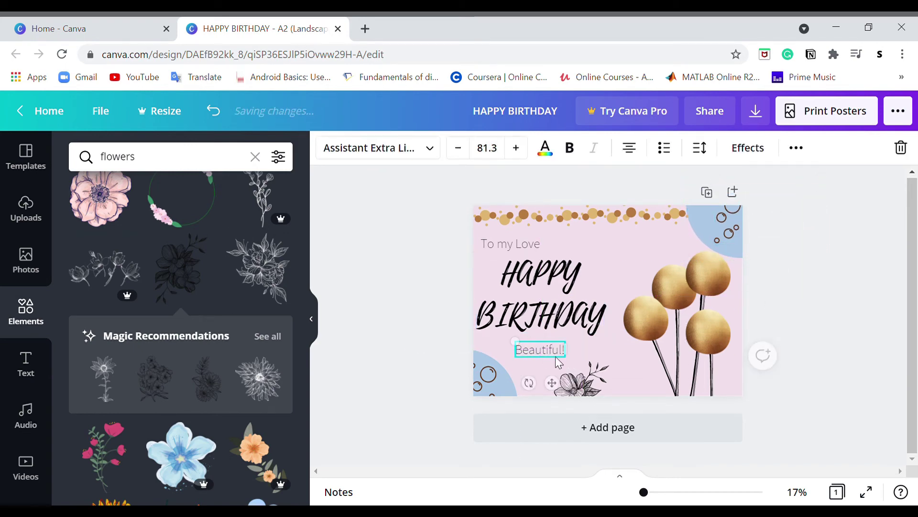
{"action": "left_click_drag", "start_coordinate": [589, 393], "coordinate": [576, 393]}
{"action": "left_click", "coordinate": [756, 291]}
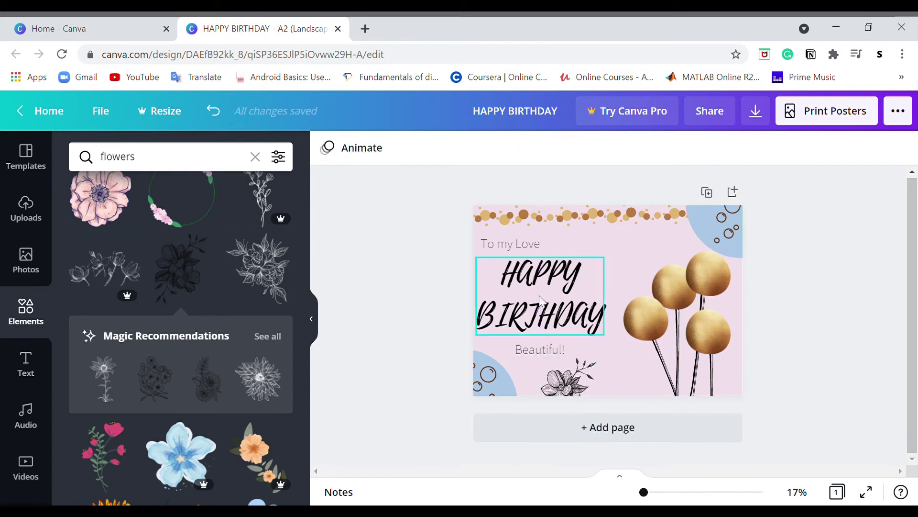
Step: Move both gold-brown bubble border strips together up and left so that they run partly off the poster's top edge
{"action": "left_click", "coordinate": [520, 222]}
{"action": "left_click", "coordinate": [612, 214], "text": "shift"}
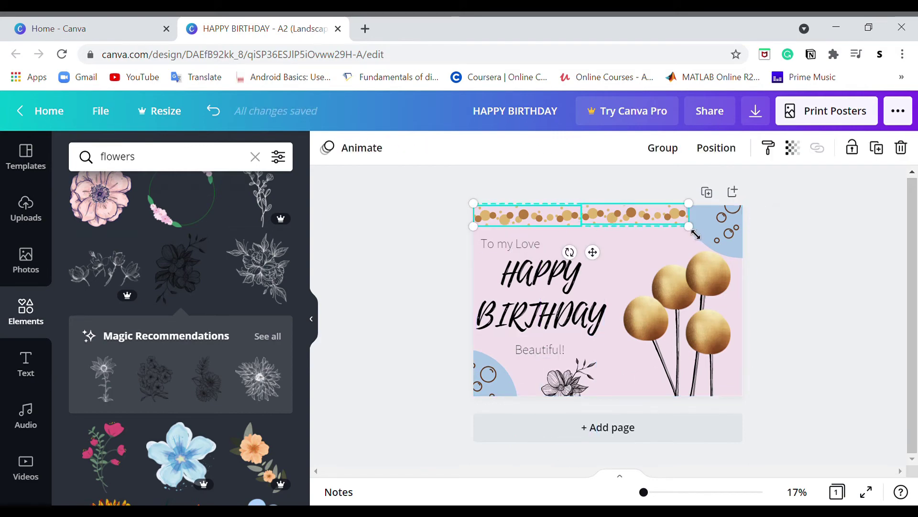
{"action": "left_click_drag", "start_coordinate": [689, 225], "coordinate": [614, 218]}
{"action": "left_click", "coordinate": [816, 269]}
Step: Raise "To my Love" and the heading slightly, and place "Beautiful!" under the right end of the heading
{"action": "left_click", "coordinate": [526, 242]}
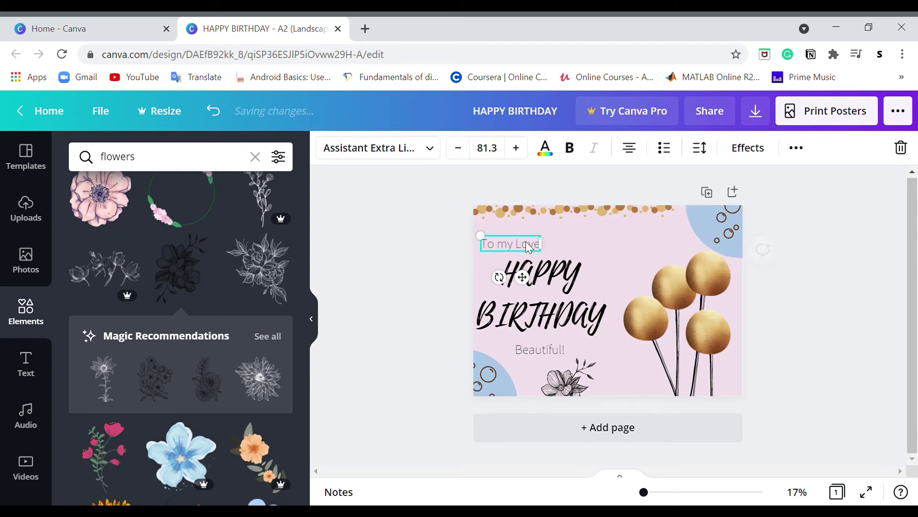
{"action": "left_click_drag", "start_coordinate": [526, 242], "coordinate": [534, 247]}
{"action": "left_click_drag", "start_coordinate": [535, 277], "coordinate": [533, 271]}
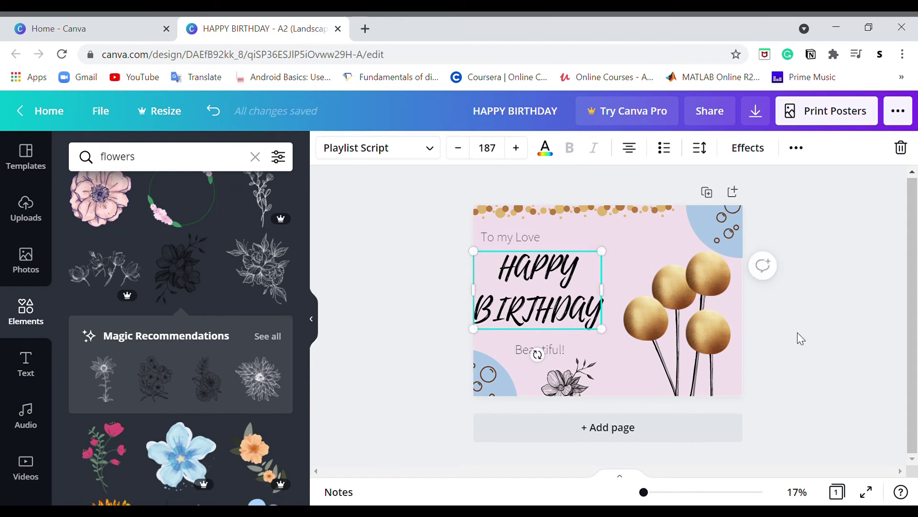
{"action": "left_click", "coordinate": [584, 378]}
{"action": "left_click_drag", "start_coordinate": [540, 350], "coordinate": [573, 343]}
Step: Reposition the flower beside the bottom-left blue corner and lower its opacity so that it looks faded
{"action": "left_click", "coordinate": [570, 379]}
{"action": "left_click_drag", "start_coordinate": [566, 389], "coordinate": [550, 390]}
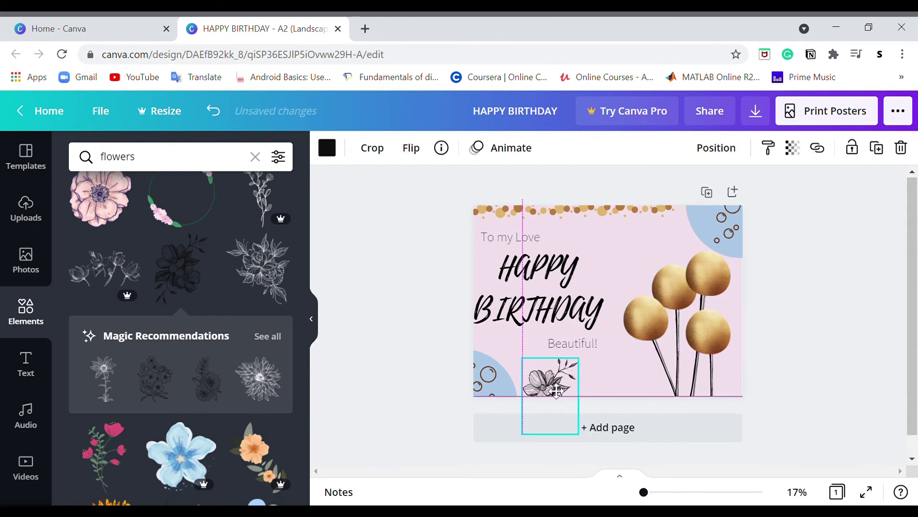
{"action": "left_click", "coordinate": [793, 148]}
{"action": "left_click_drag", "start_coordinate": [741, 191], "coordinate": [685, 201]}
{"action": "left_click", "coordinate": [838, 310]}
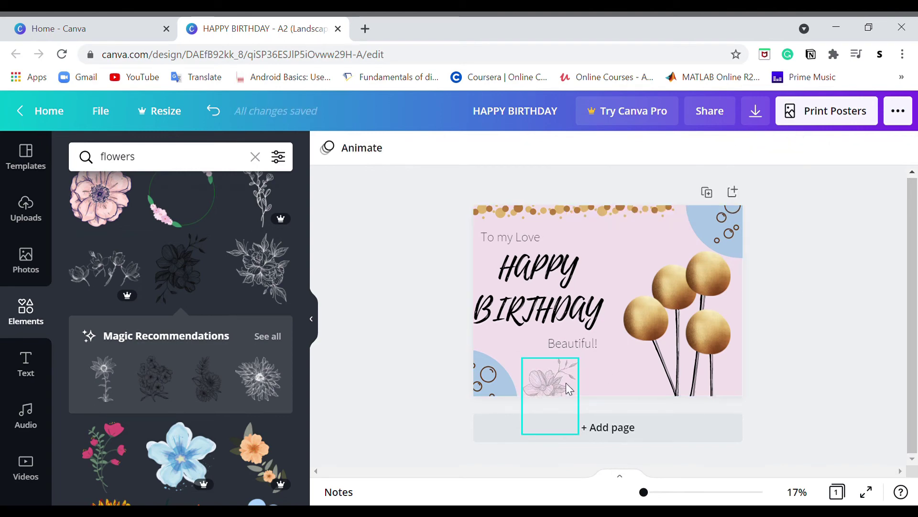
{"action": "mouse_move", "coordinate": [566, 383]}
{"action": "left_mouse_down"}
{"action": "mouse_move", "coordinate": [568, 407]}
{"action": "mouse_move", "coordinate": [580, 386]}
{"action": "left_mouse_up"}
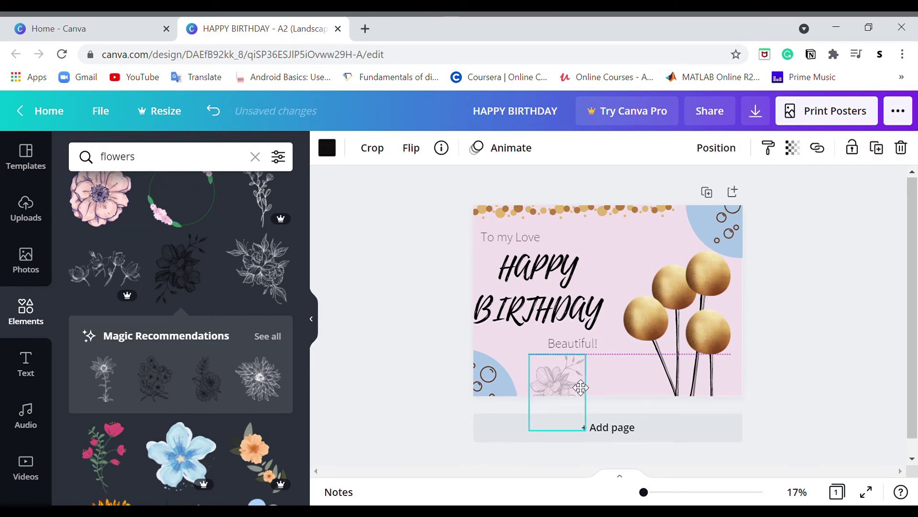
{"action": "left_click", "coordinate": [791, 265]}
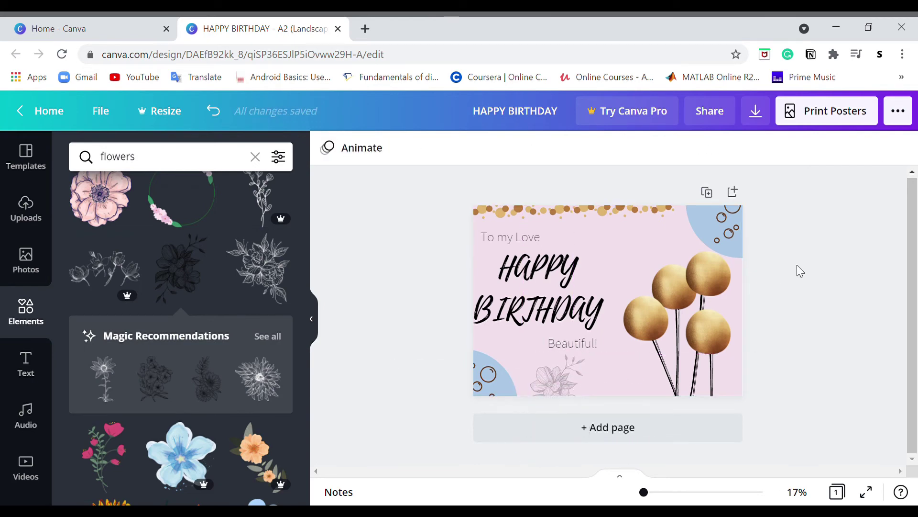
Step: Delete the faded flower from the poster
{"action": "left_click", "coordinate": [547, 390]}
{"action": "key", "text": "Delete"}
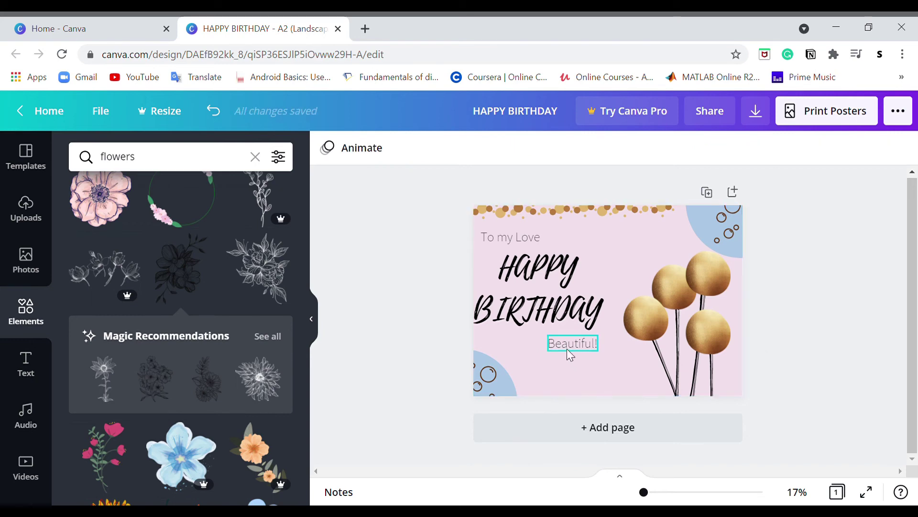
Step: Lower the "Beautiful!" text, the HAPPY BIRTHDAY heading and the "To my Love" text slightly on the poster
{"action": "left_click_drag", "start_coordinate": [574, 347], "coordinate": [575, 366]}
{"action": "left_click", "coordinate": [538, 315]}
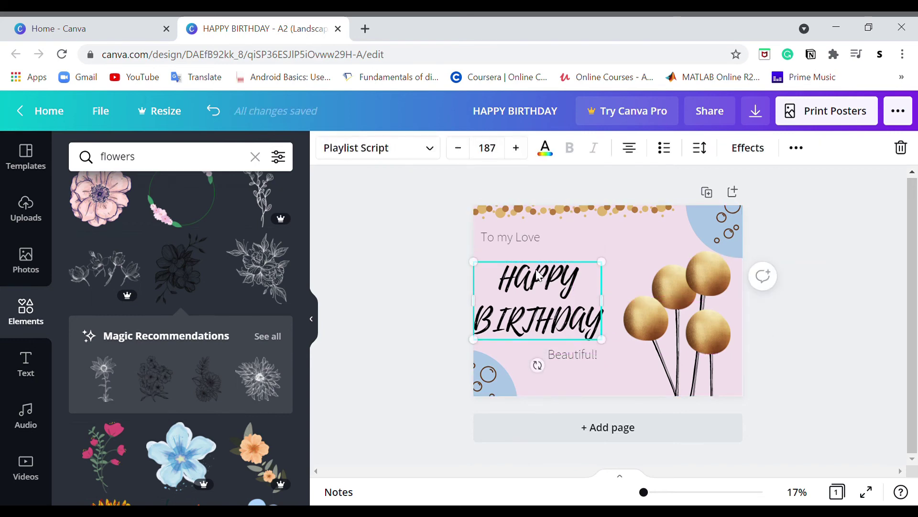
{"action": "left_click", "coordinate": [524, 242]}
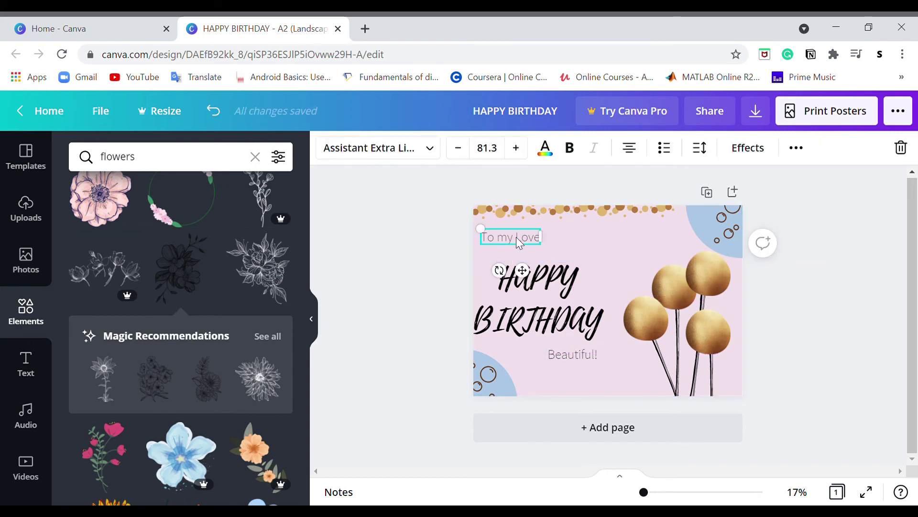
{"action": "mouse_move", "coordinate": [527, 246]}
{"action": "left_mouse_down"}
{"action": "mouse_move", "coordinate": [524, 253]}
{"action": "mouse_move", "coordinate": [517, 245]}
{"action": "left_mouse_up"}
{"action": "left_click", "coordinate": [427, 246]}
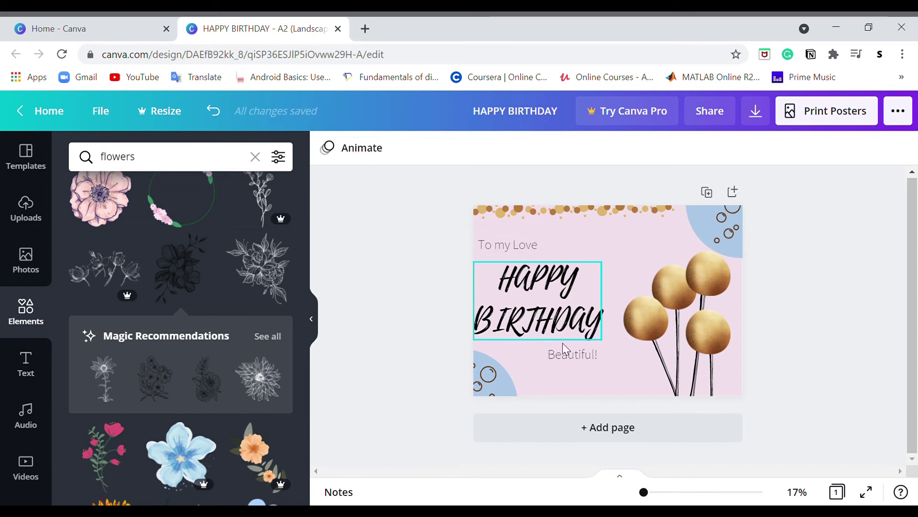
Step: Shift the heading right so that its left edge lines up with "To my Love", and nudge "Beautiful!" slightly down
{"action": "left_click_drag", "start_coordinate": [562, 342], "coordinate": [590, 367]}
{"action": "left_click", "coordinate": [438, 317]}
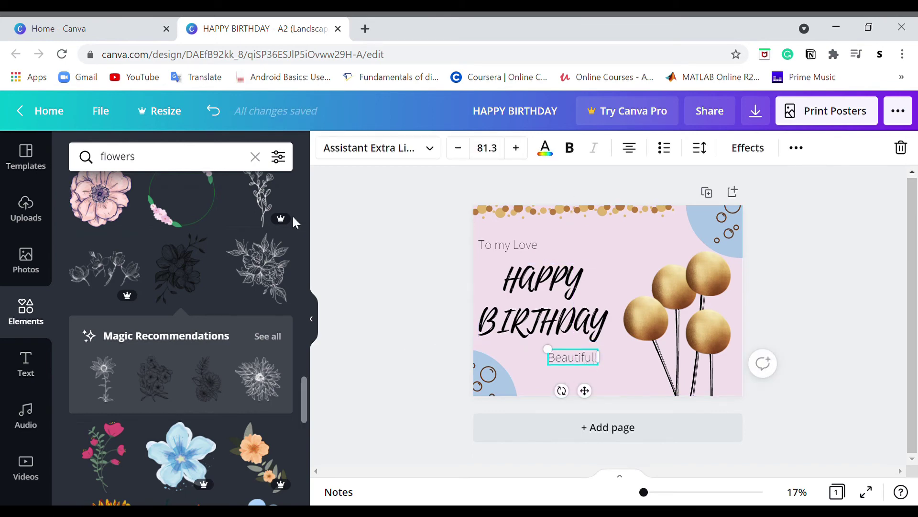
{"action": "left_click", "coordinate": [384, 209]}
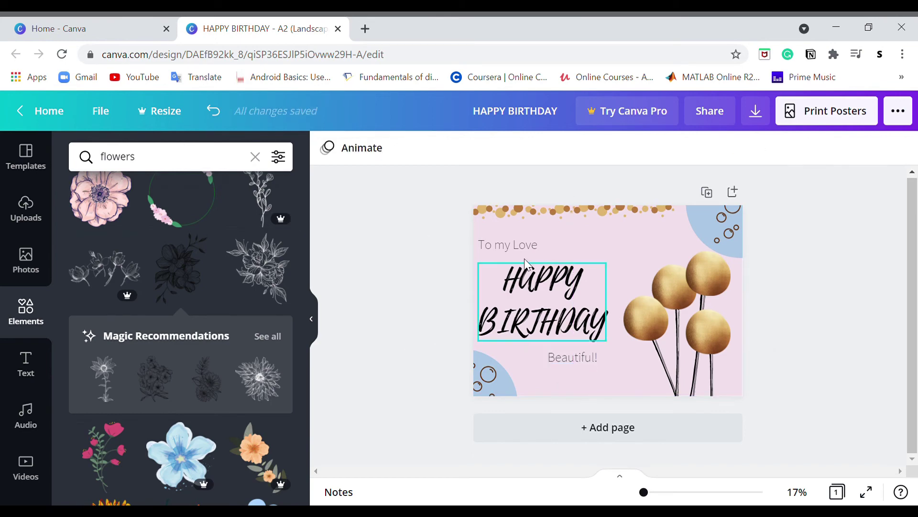